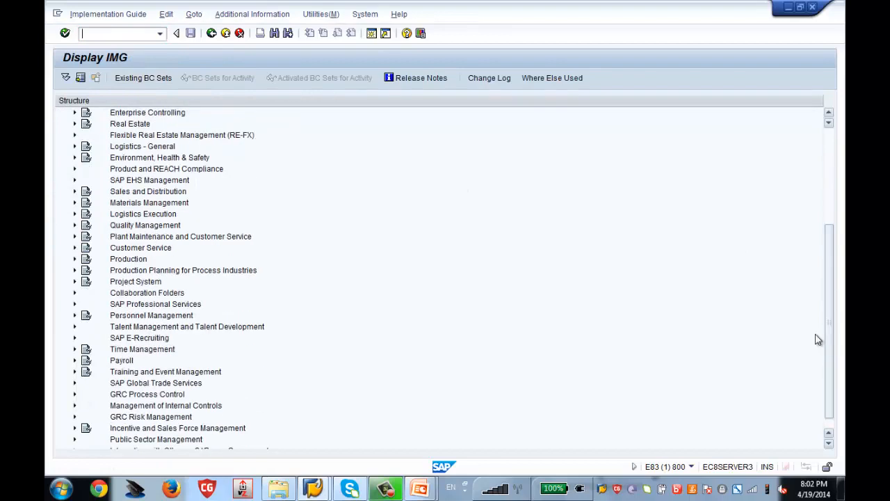
Expand Personnel Management, Organizational Management, Basic Settings and Maintain Number Ranges in the IMG tree
click(167, 317)
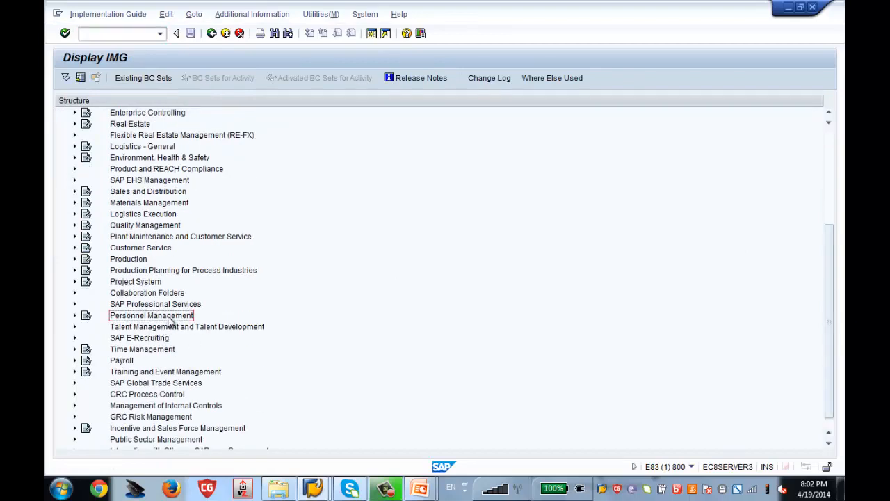
click(74, 315)
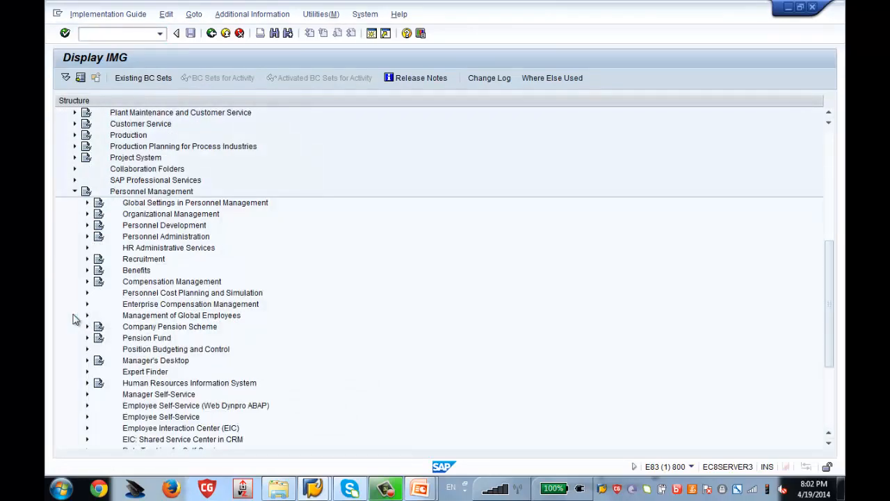
click(175, 217)
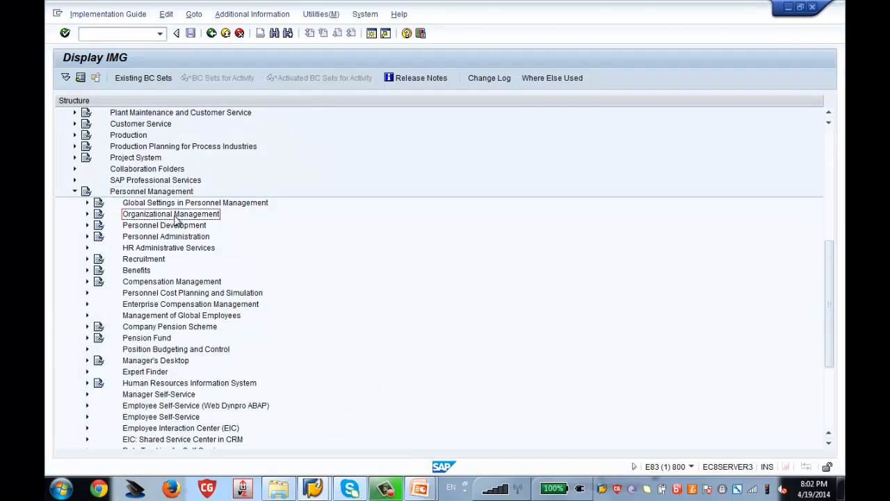
click(87, 214)
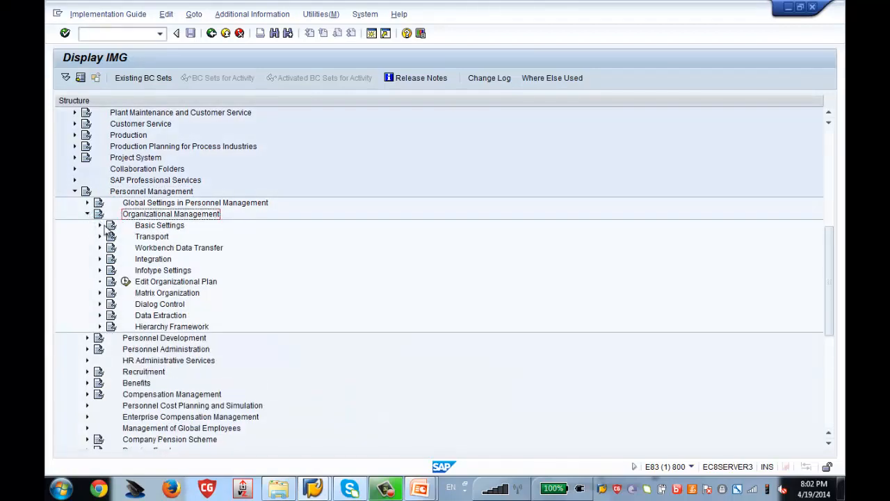
click(99, 226)
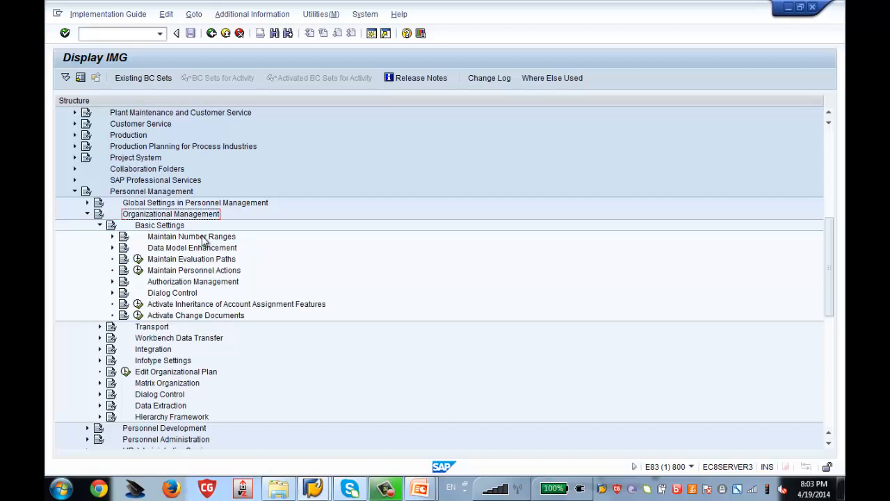
click(112, 236)
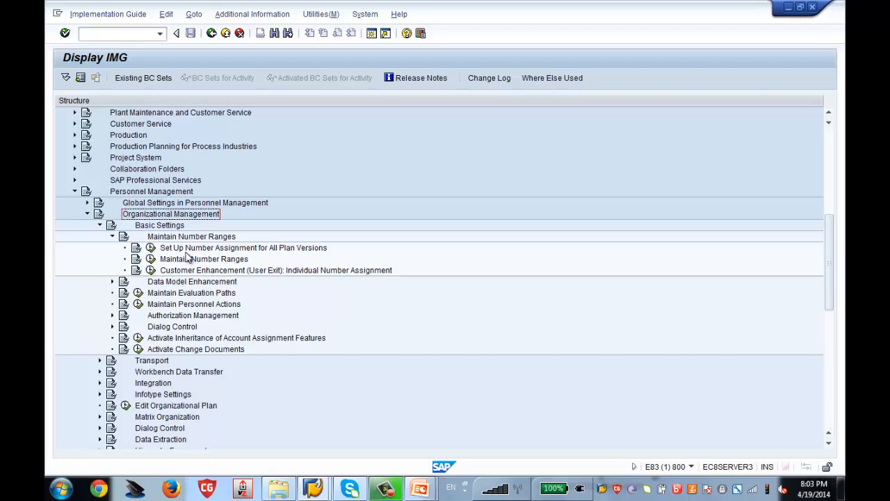
Set number assignment for all plan versions to X and save it under the customizing request
click(150, 248)
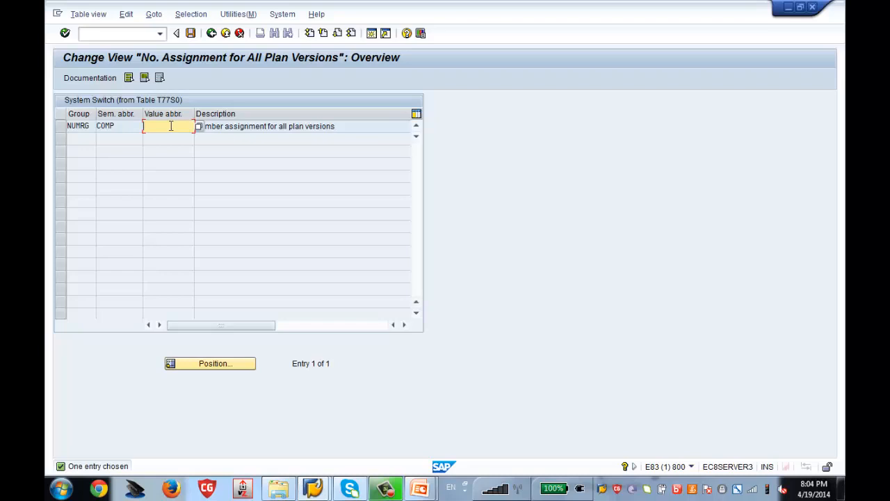
text(X)
key(ctrl+s)
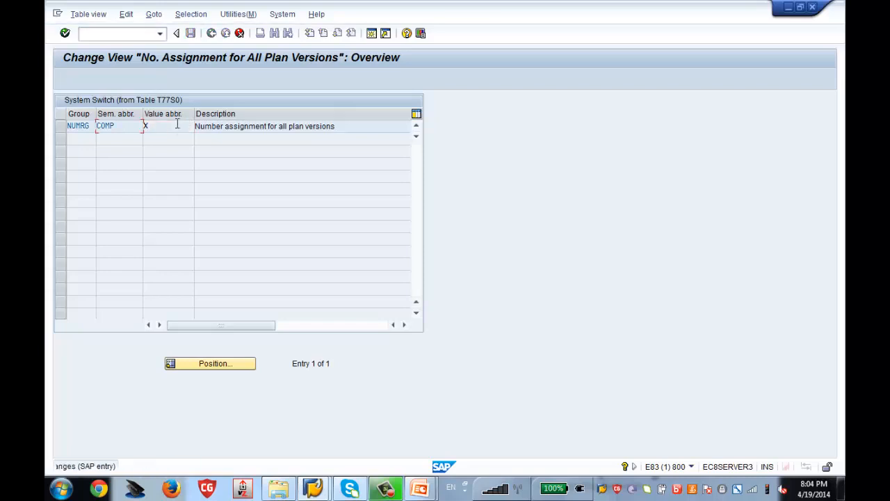
key(Return)
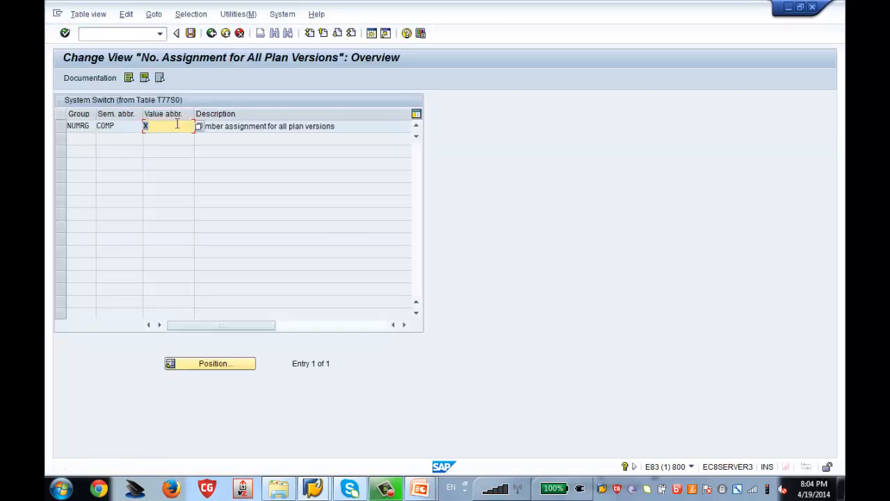
click(213, 34)
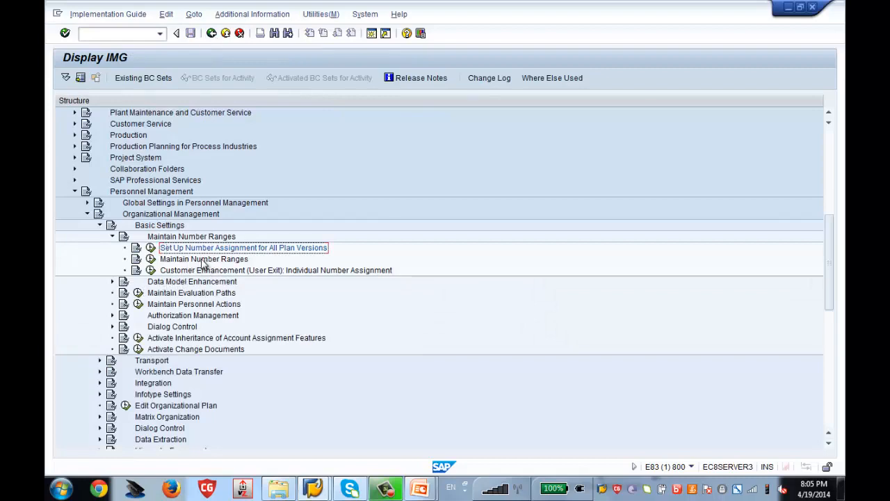
Open the Number Assignment subgroup table and select the $$$$ row
click(151, 259)
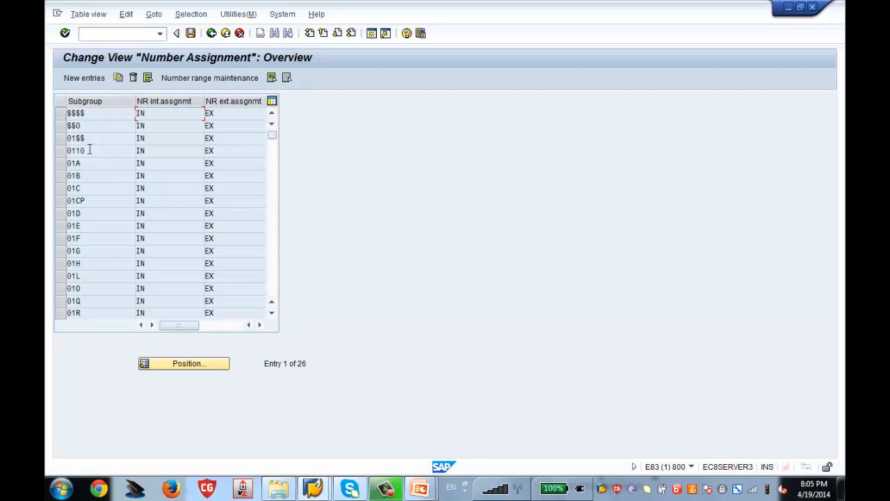
click(60, 113)
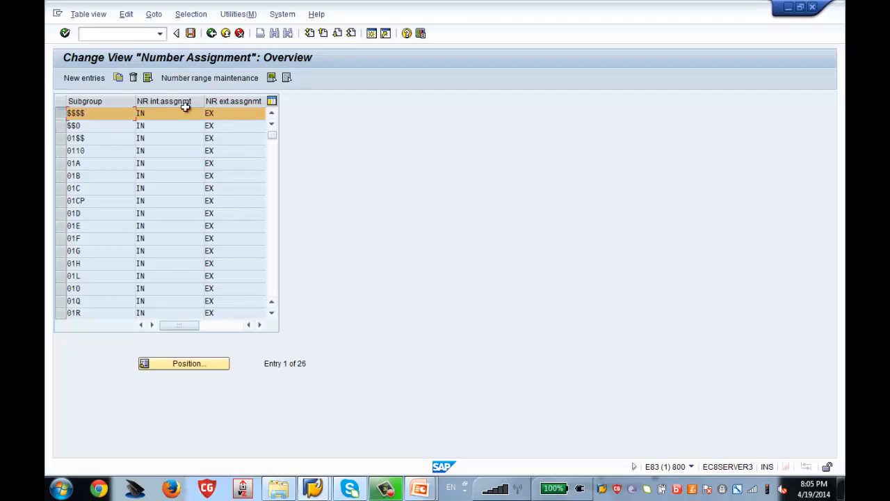
click(221, 79)
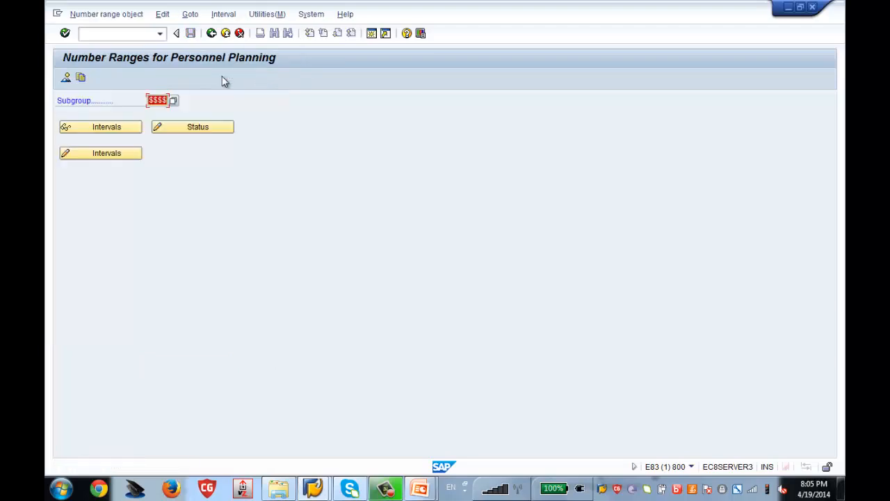
click(211, 33)
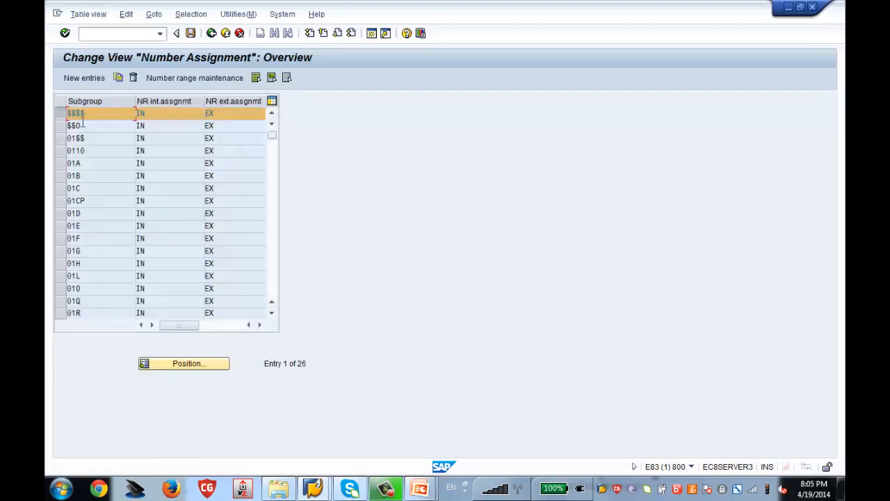
click(200, 78)
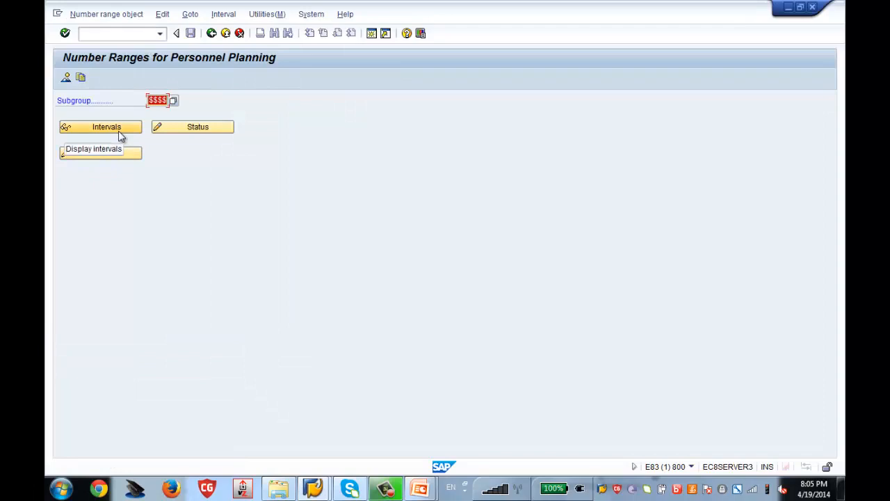
click(119, 132)
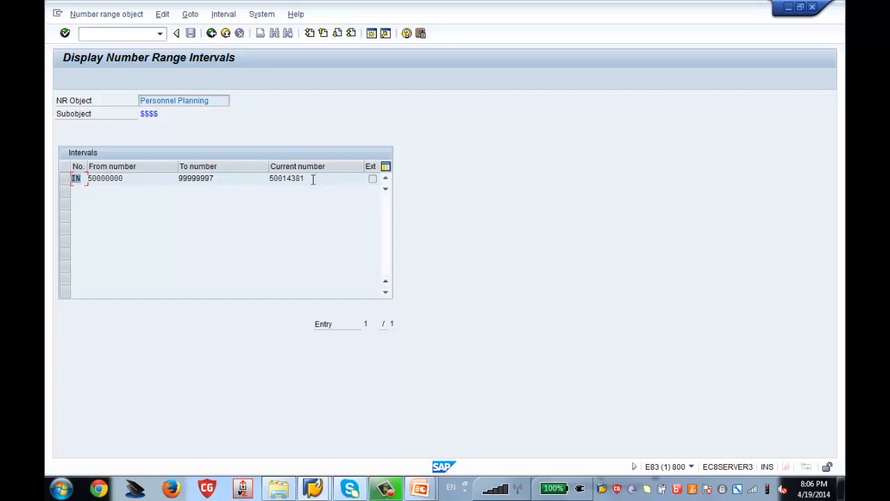
drag(312, 178, 270, 178)
click(211, 34)
click(212, 34)
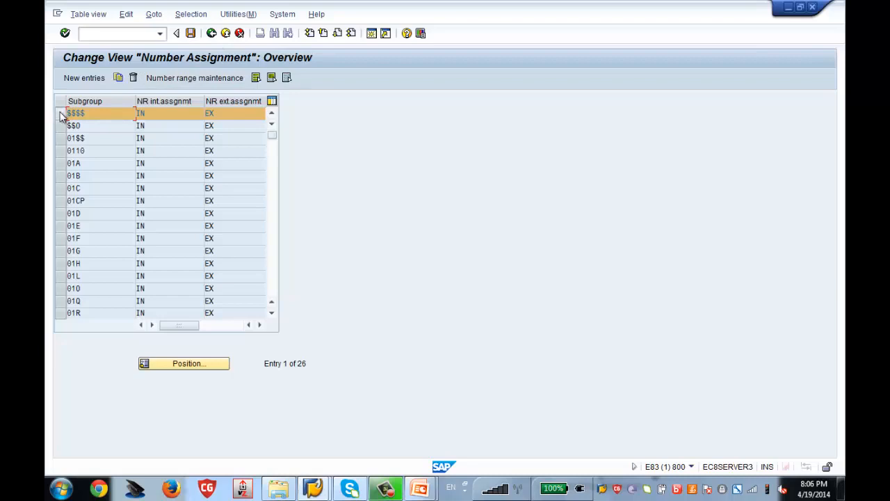
Start a new subgroup entry and enter the subgroup name ZA0
click(82, 78)
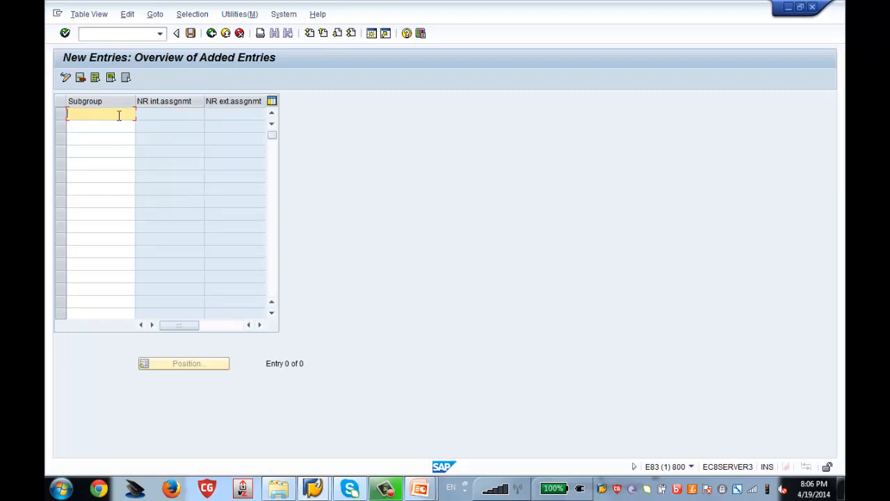
text(ZA)
text(0)
key(BackSpace)
text(o)
key(BackSpace)
text(5)
key(BackSpace)
text(o)
Discard the unsaved subgroup entry and return to the IMG tree
click(212, 34)
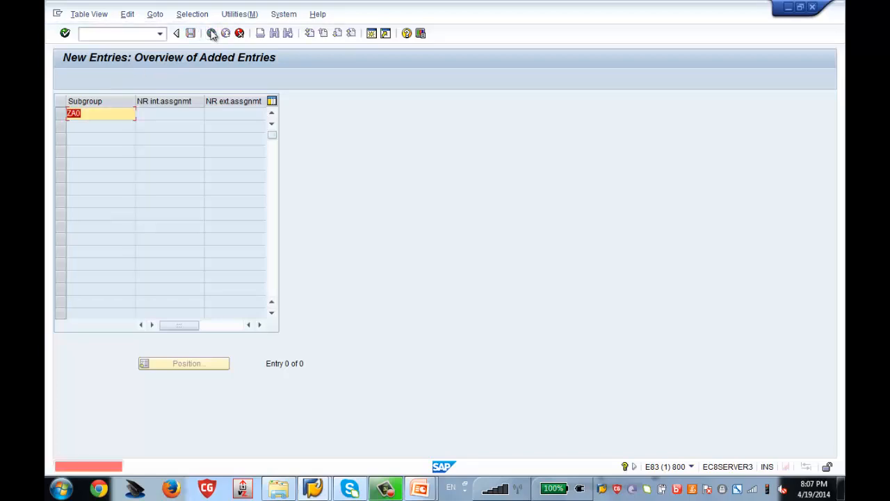
click(240, 35)
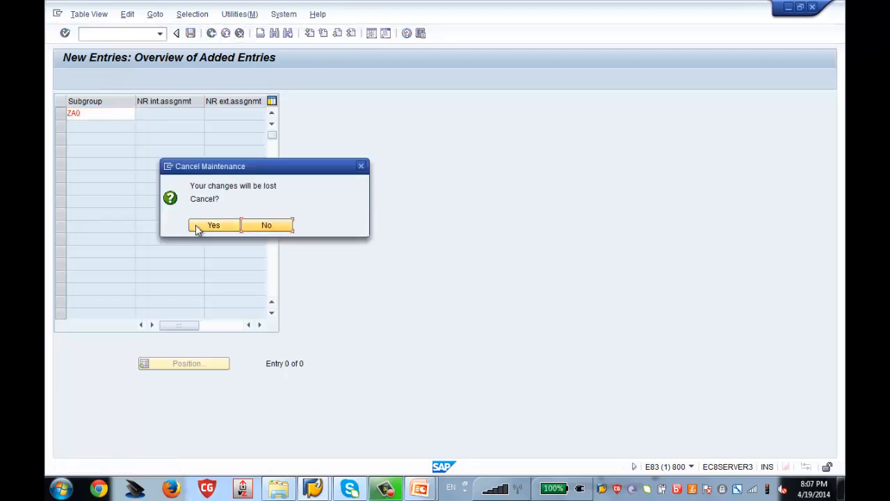
click(197, 225)
click(211, 34)
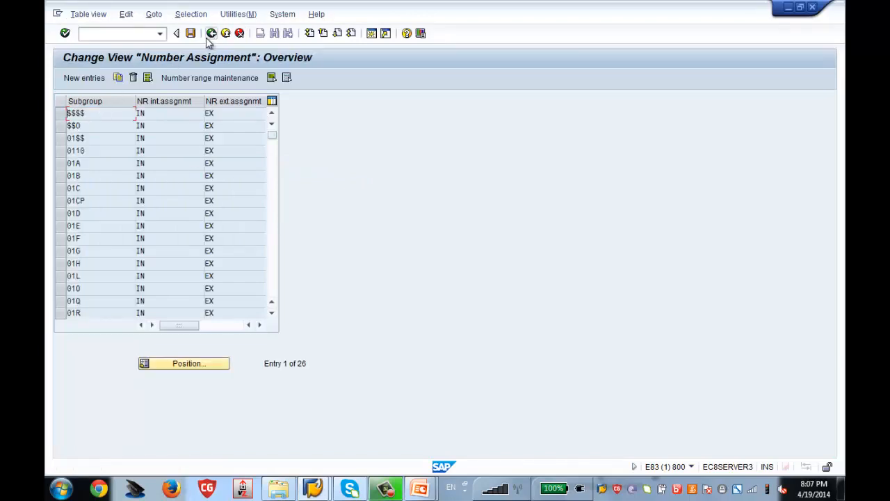
click(212, 34)
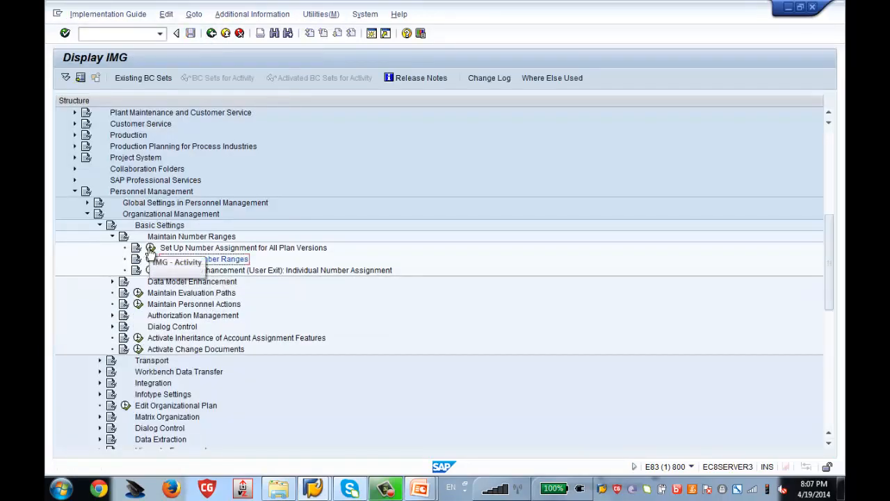
click(151, 248)
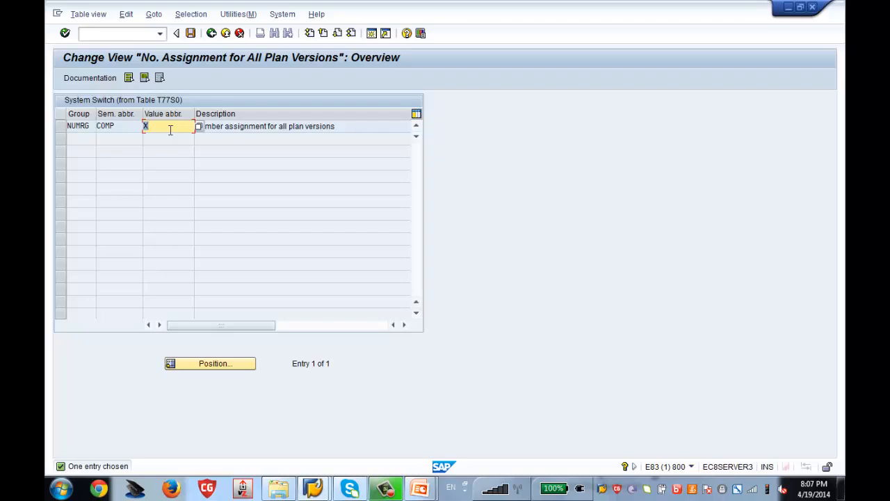
click(212, 34)
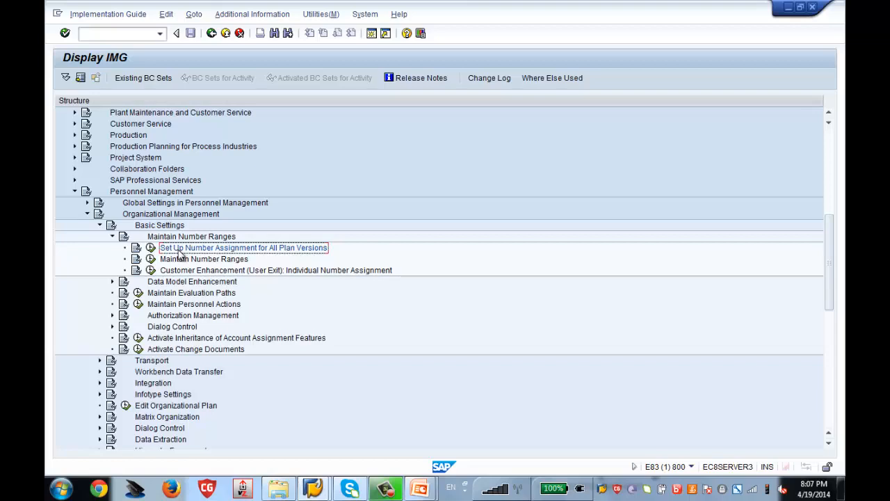
Collapse Maintain Number Ranges, expand Data Model Enhancement and run Maintain Object Types
click(113, 237)
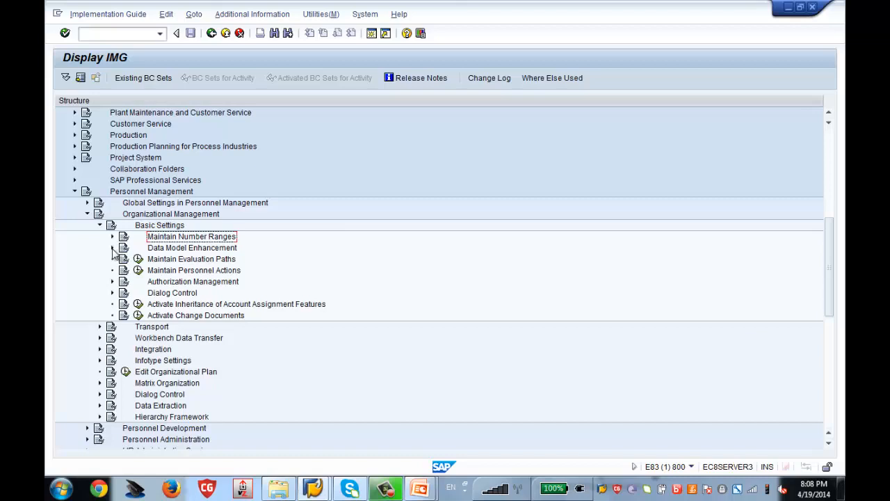
click(113, 248)
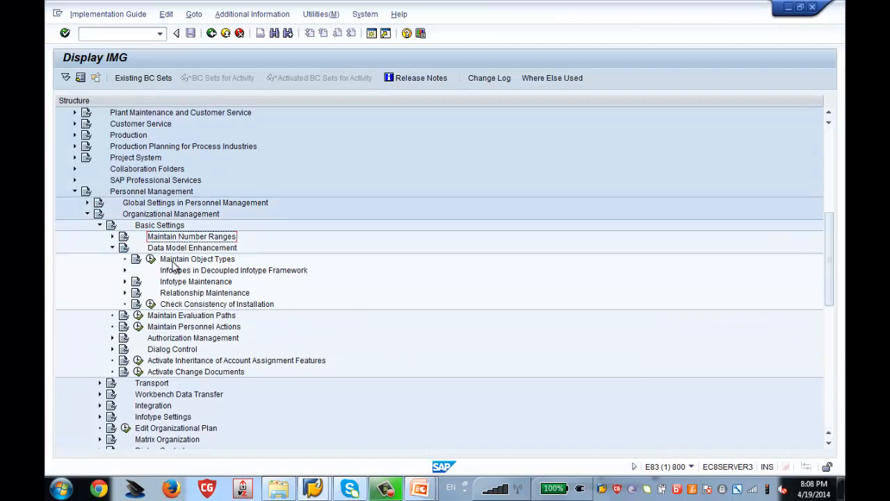
click(151, 262)
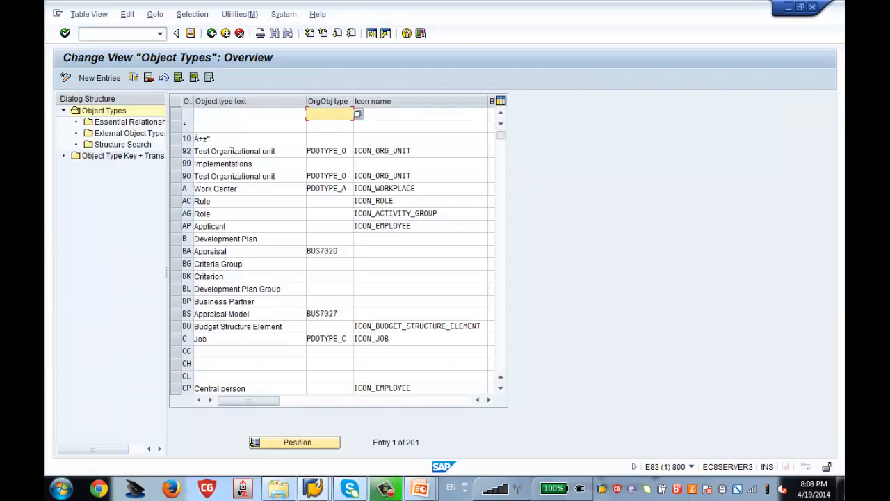
Add new object type 95 with the description 'Zenith Org Unit for Test'
click(86, 84)
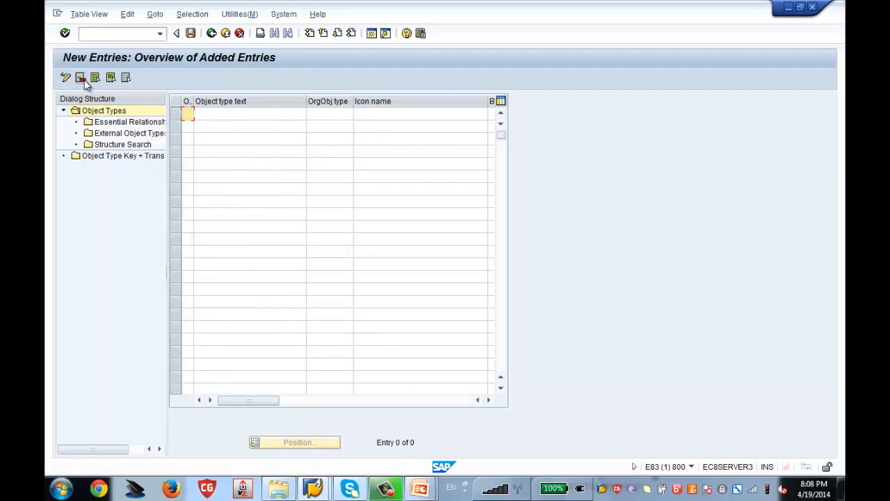
text(95)
key(Tab)
text(Z)
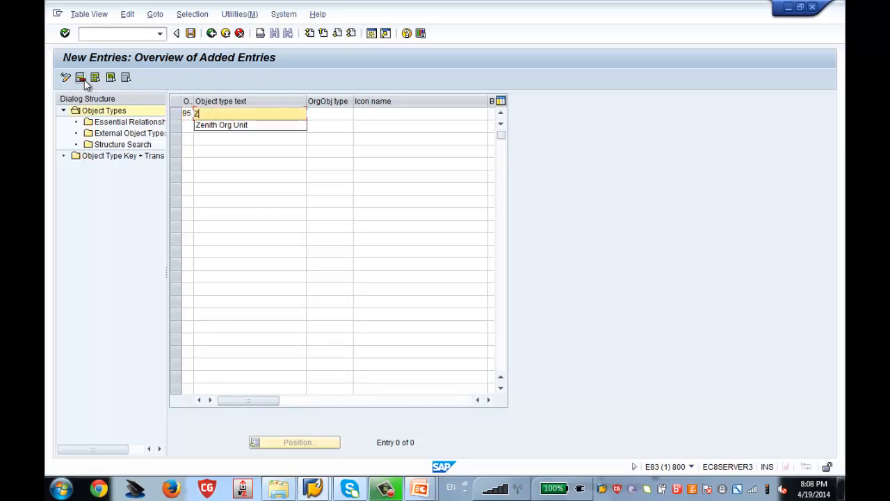
text(enith Org Unit)
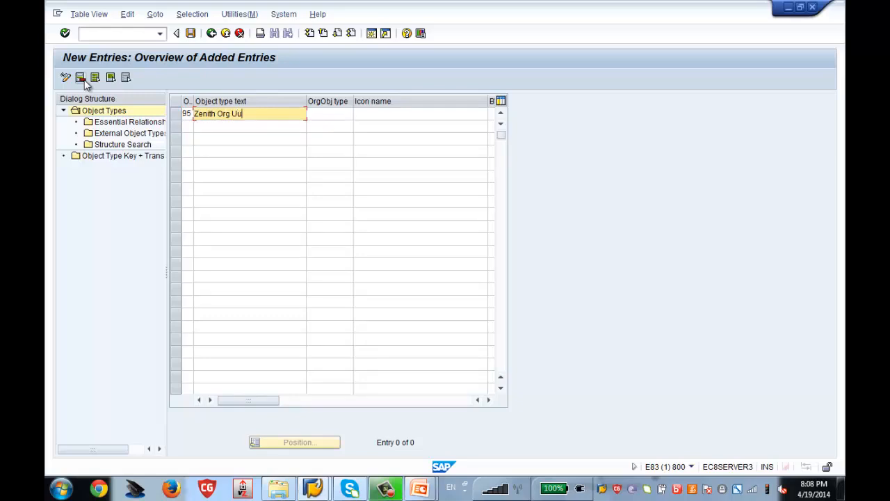
text( fot)
key(BackSpace)
key(BackSpace)
text(r Test)
Set OrgObj type PDOTYPE_O and icon ICON_ORG_UNIT, and accept the entry
click(337, 117)
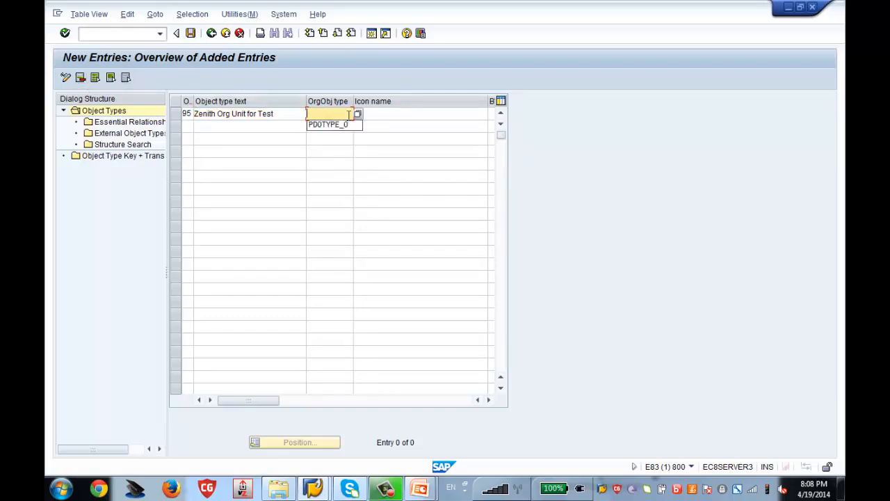
click(336, 123)
click(392, 113)
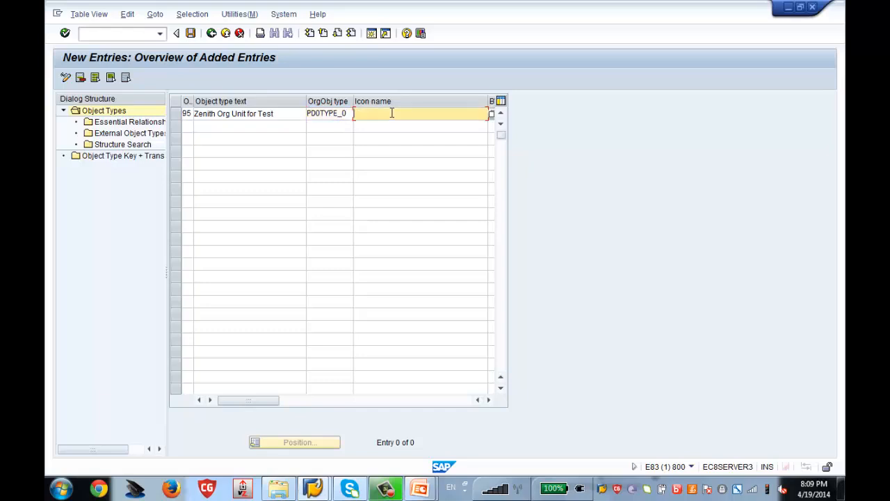
click(394, 125)
drag(195, 102, 210, 103)
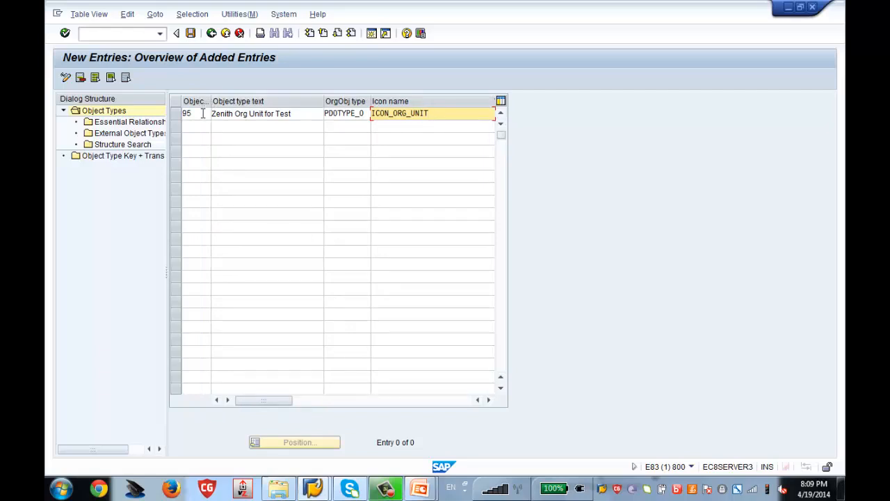
key(Return)
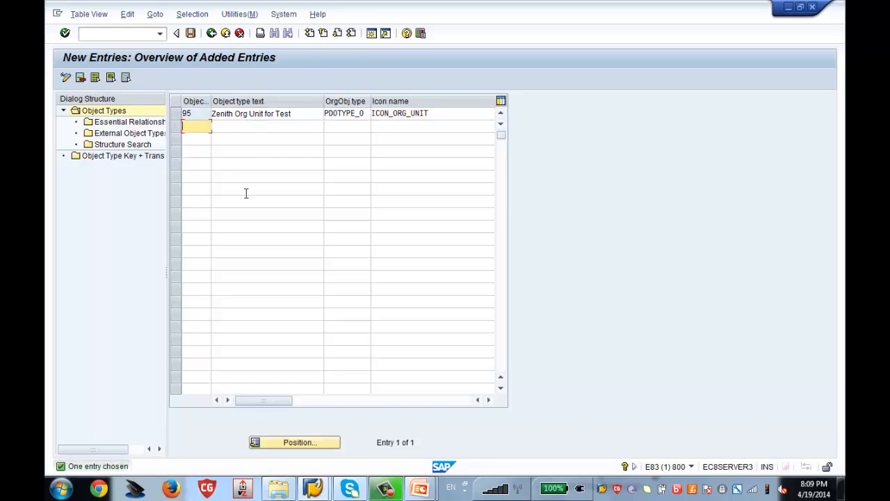
Save object type 95 under the customizing request and go back
click(191, 33)
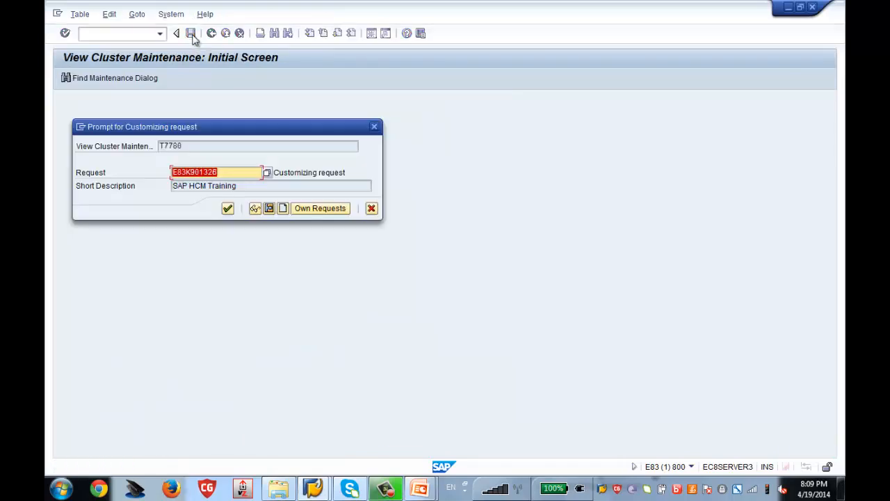
click(227, 209)
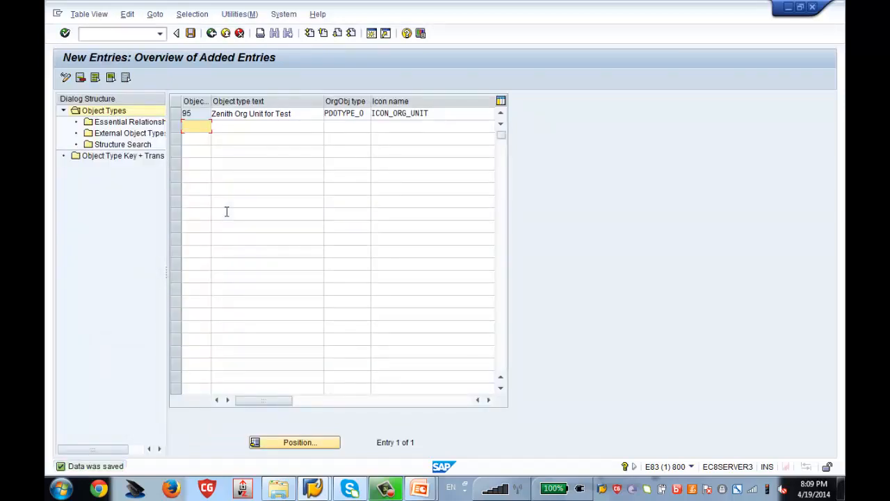
click(211, 35)
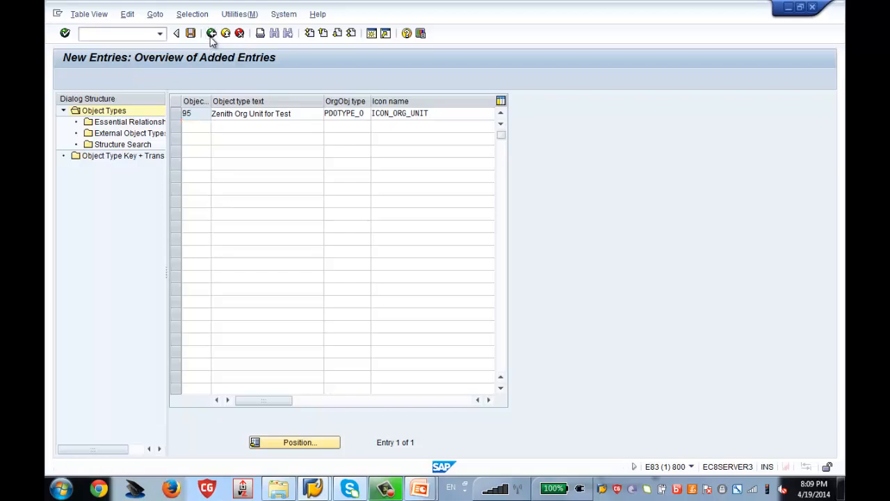
Run Maintain Relationships and show the Allowed Relationships for 002 Reports (line) to
click(211, 33)
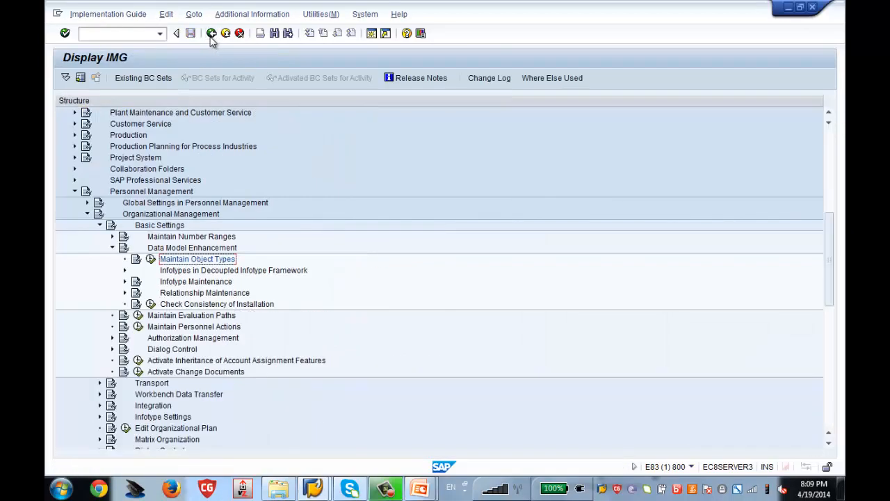
click(124, 295)
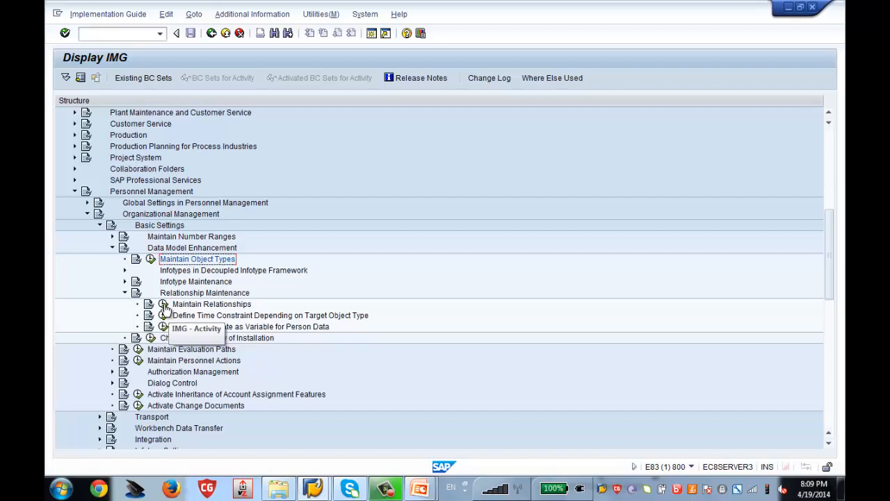
click(164, 306)
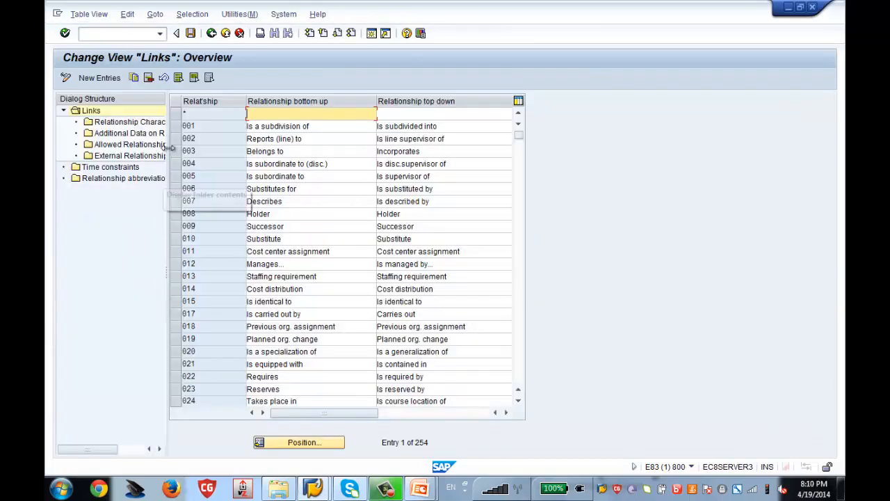
drag(169, 148, 209, 147)
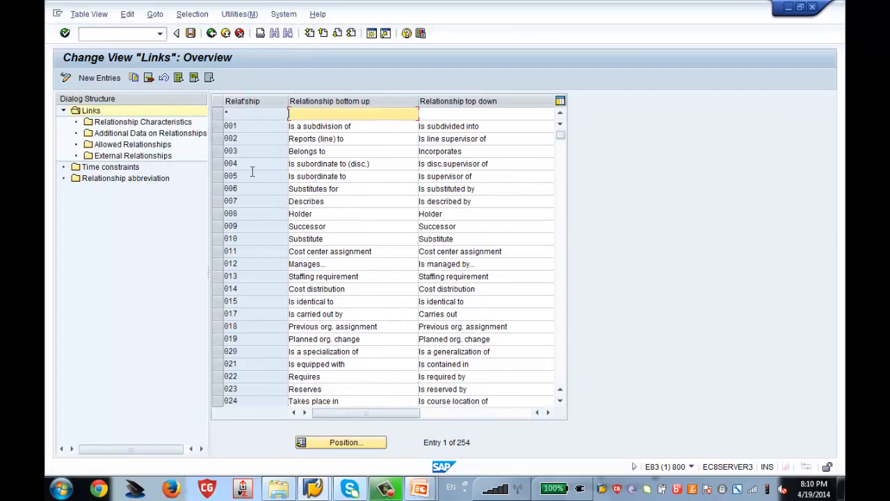
click(218, 138)
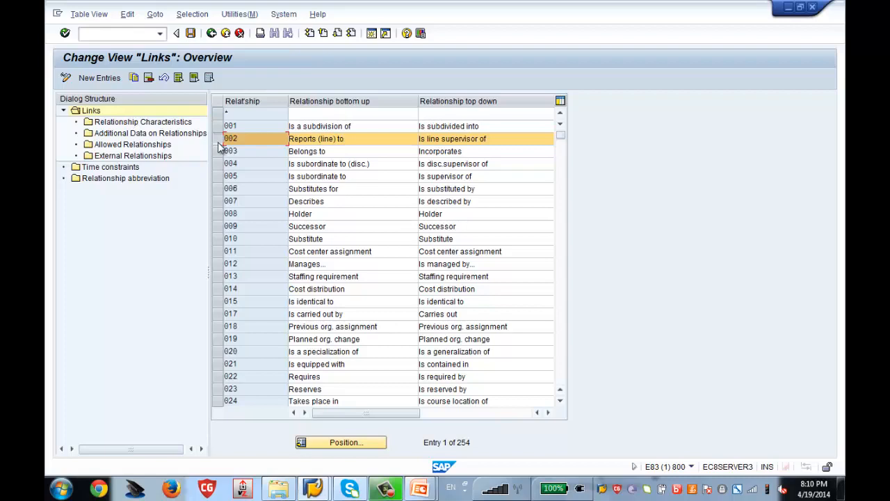
click(155, 144)
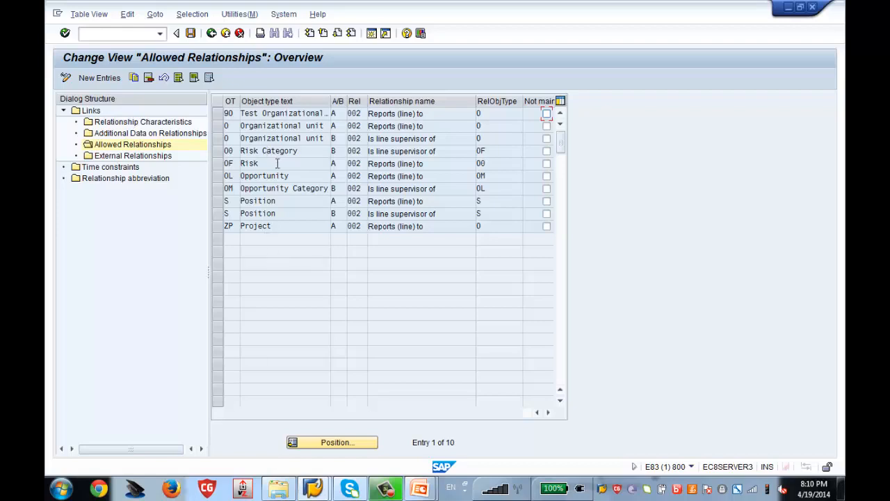
Add an allowed relationship: object type 95, direction A, relationship 002, related object type 0
click(101, 80)
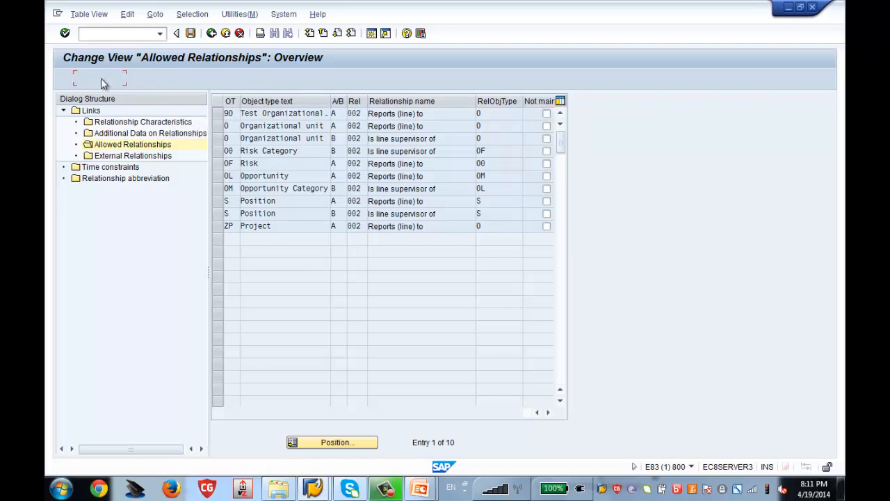
click(234, 115)
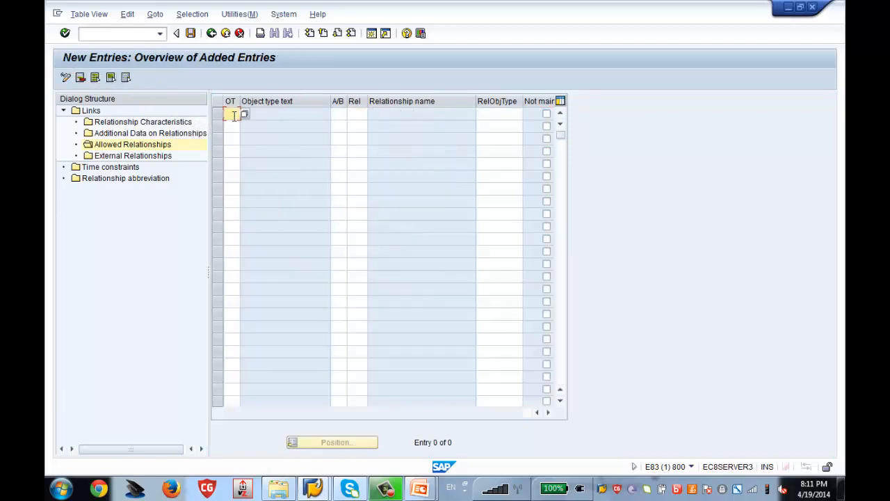
text(95)
key(Tab)
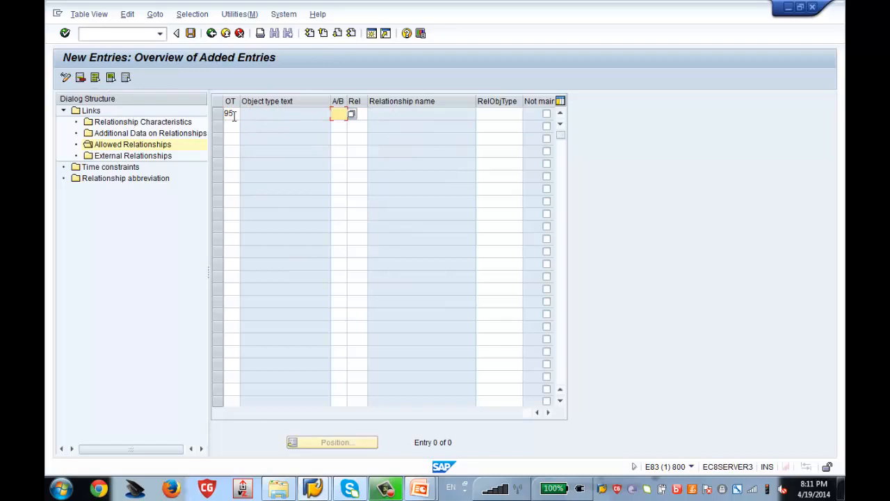
text(A)
key(Tab)
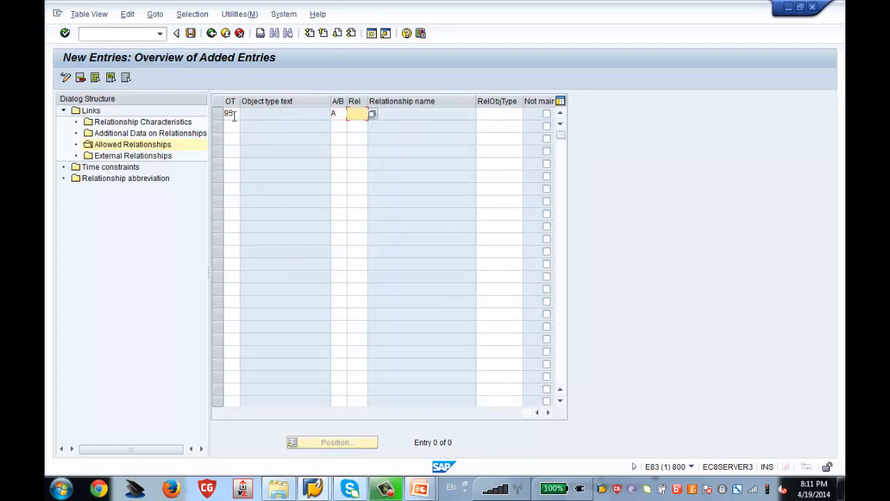
text(002)
key(Tab)
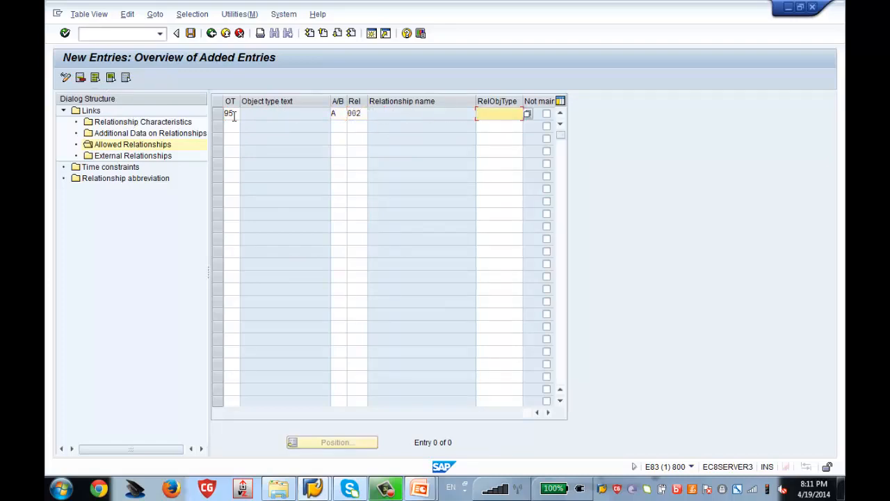
text(0)
key(Return)
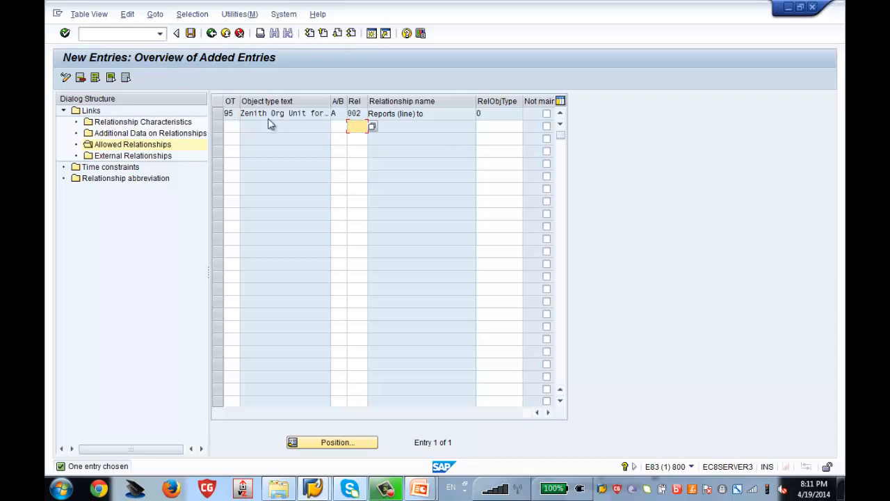
Save the new allowed relationship under the customizing request and return to the Links overview
click(191, 34)
key(Return)
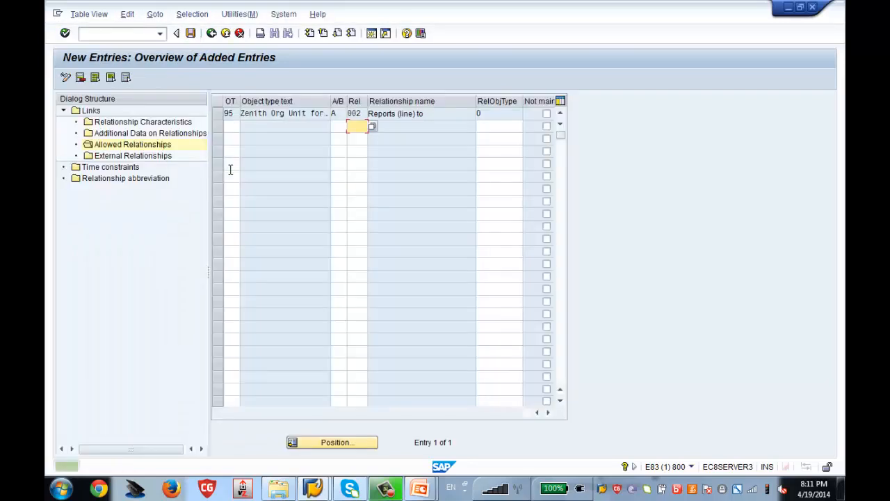
click(213, 40)
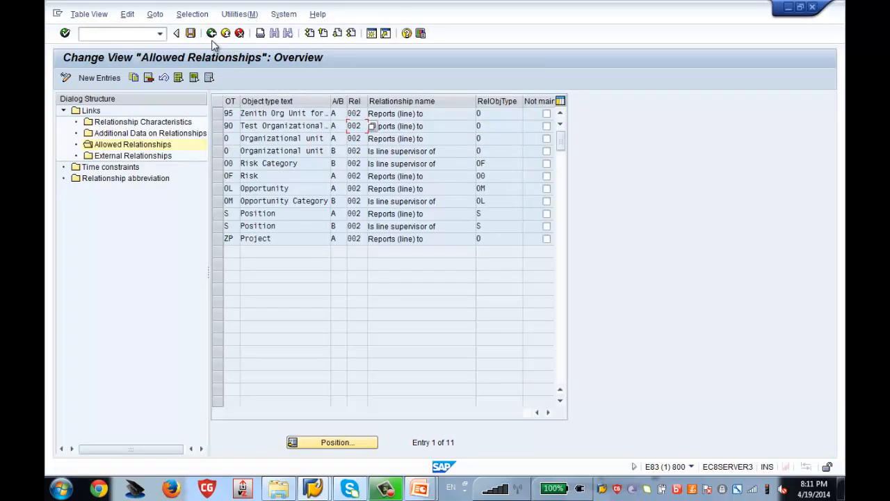
click(212, 40)
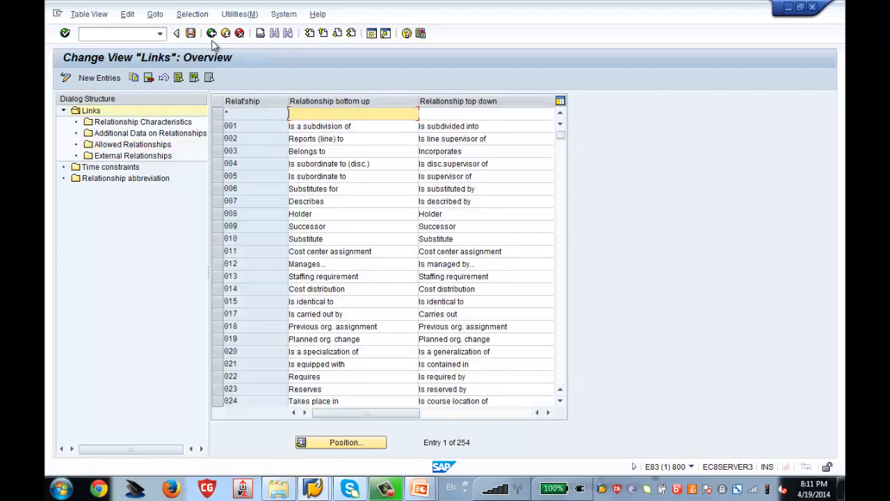
Reopen Maintain Object Types, locate type 95 Zenith Org Unit for Test and show its Essential Relationships
click(211, 35)
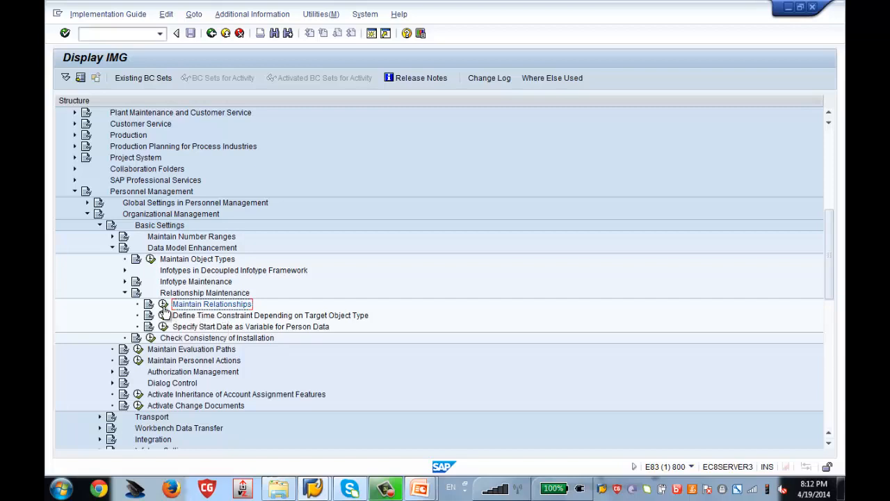
click(151, 263)
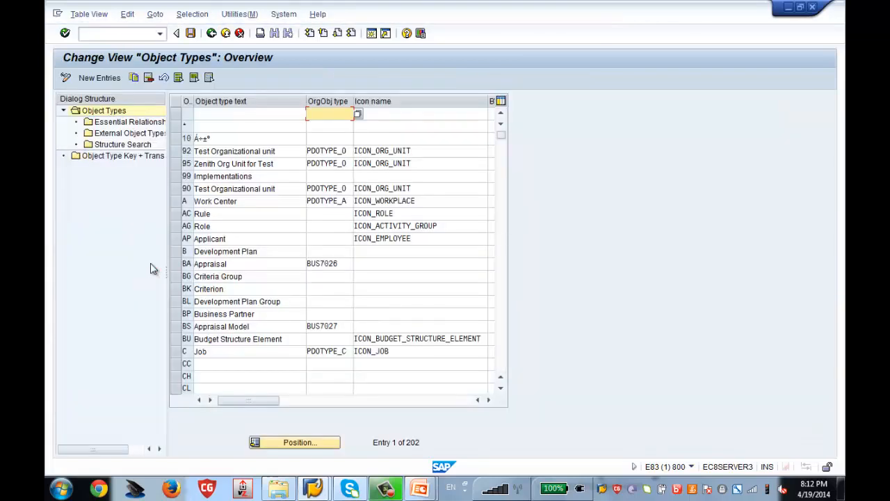
drag(168, 207, 209, 207)
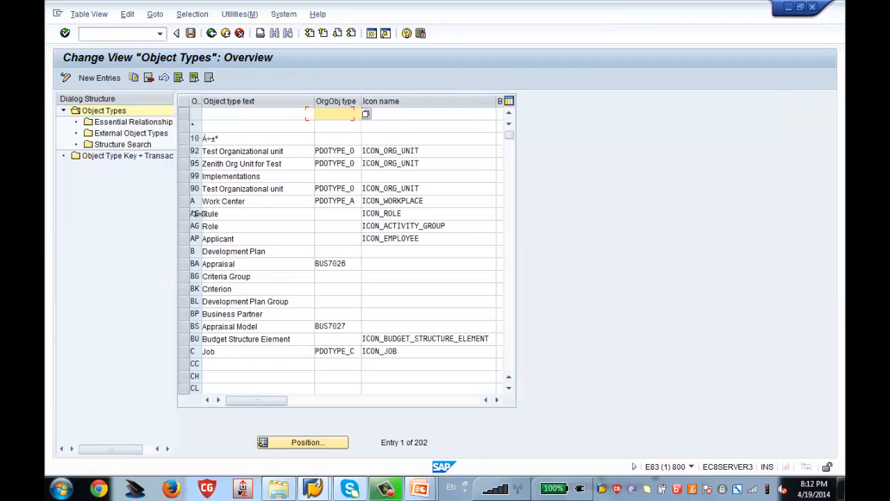
click(351, 442)
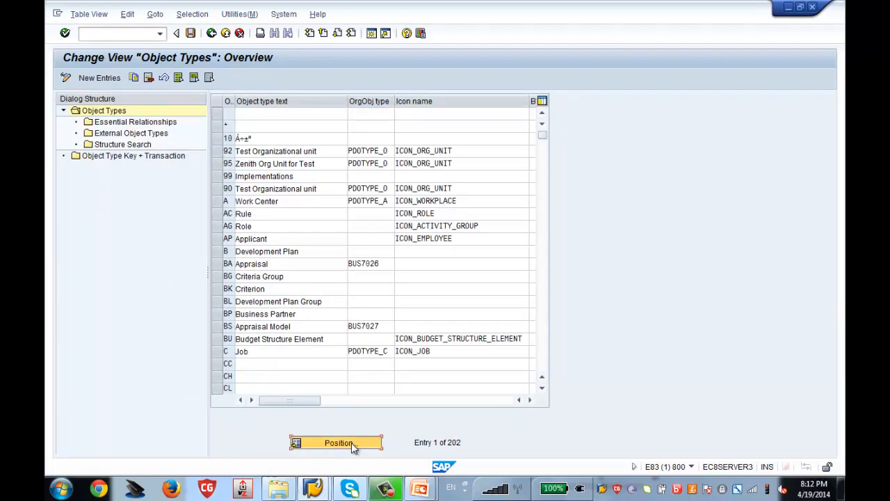
text(90)
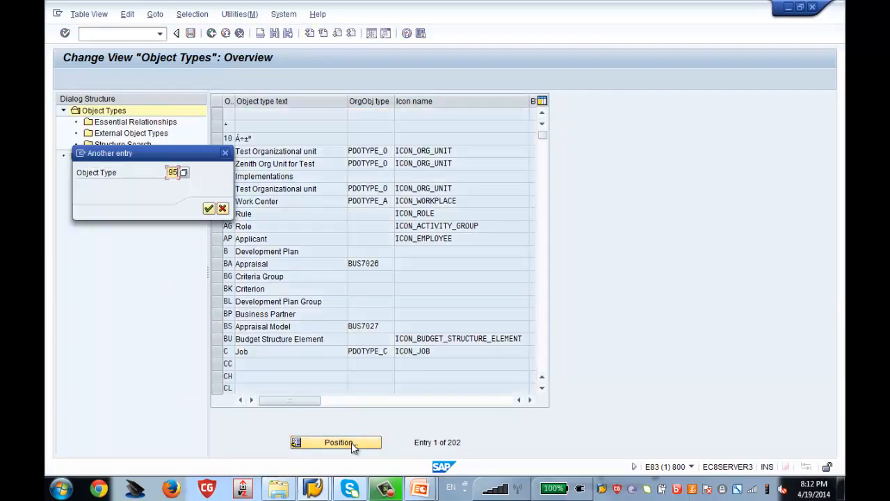
key(Return)
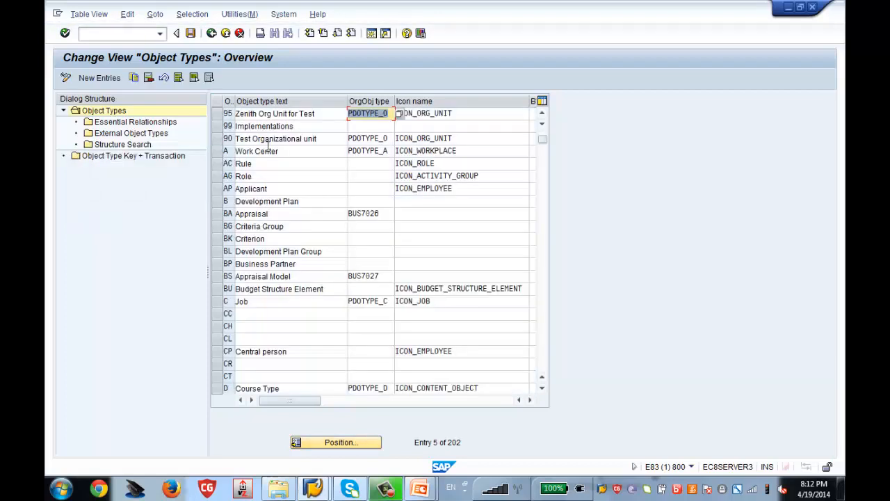
click(217, 115)
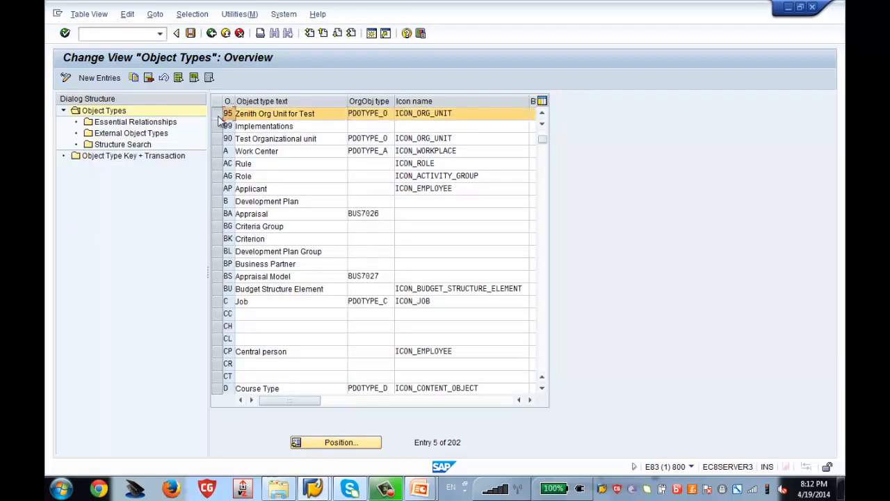
double_click(166, 126)
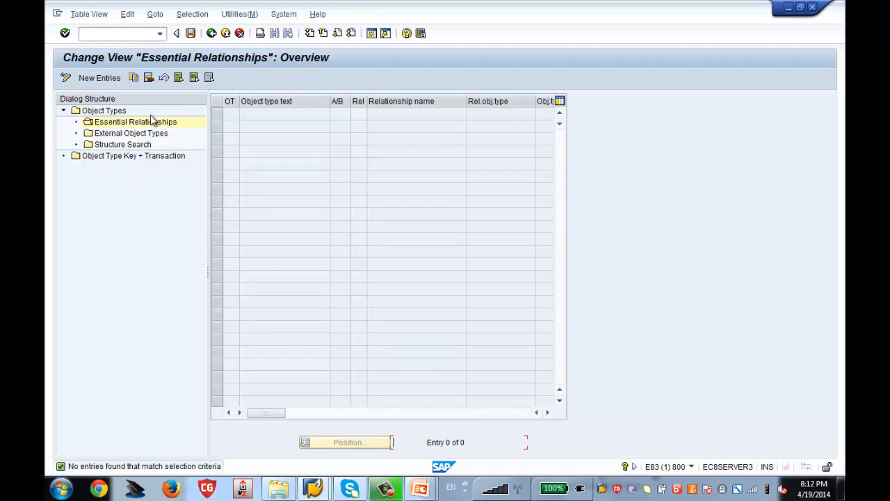
Add essential relationship 95, A, 002 to object type 0 and save it to the customizing request
click(101, 78)
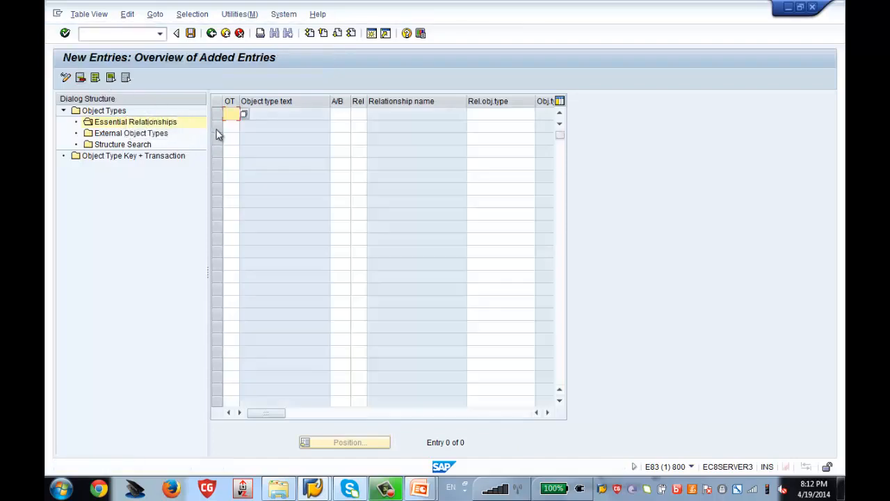
text(95)
click(346, 114)
text(A)
key(Tab)
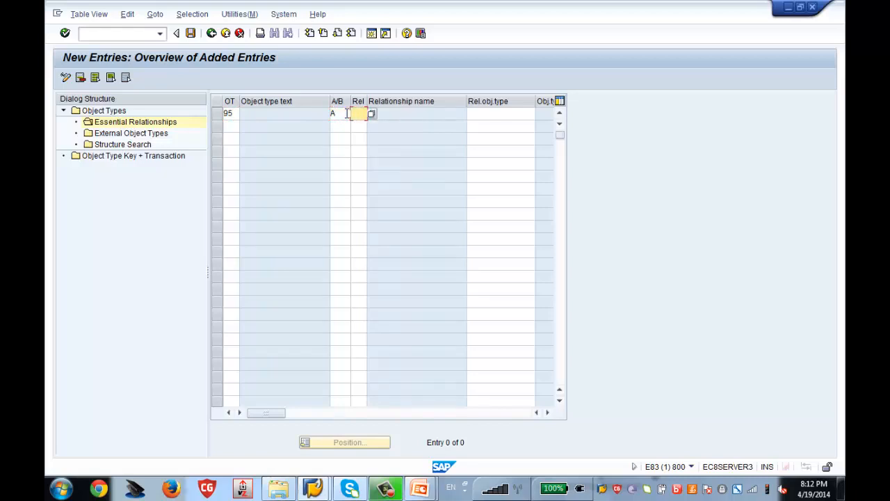
text(002)
key(Tab)
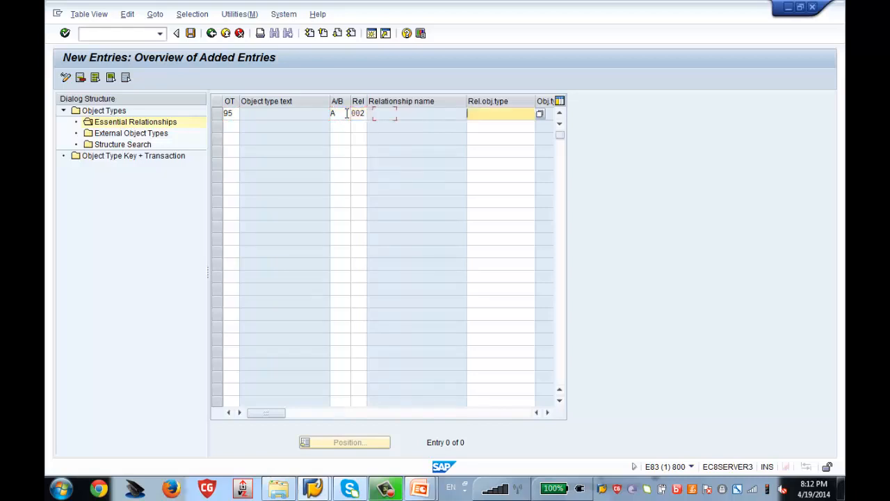
text(0)
key(Return)
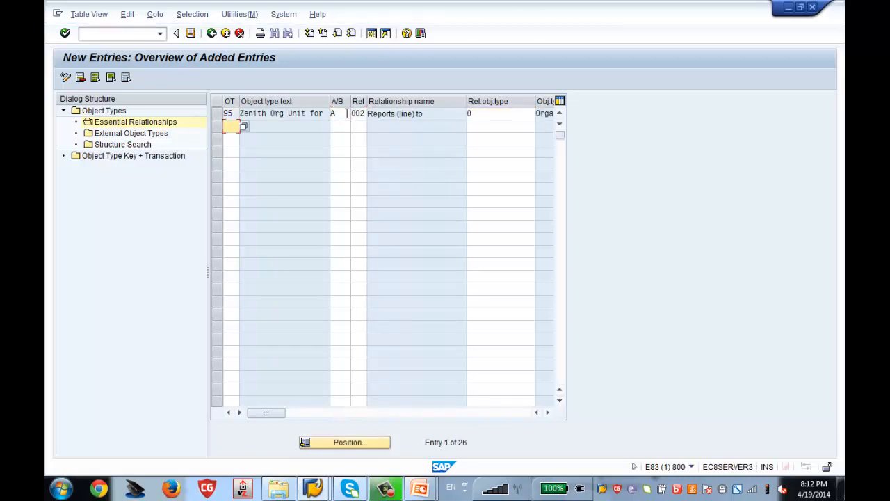
key(ctrl+s)
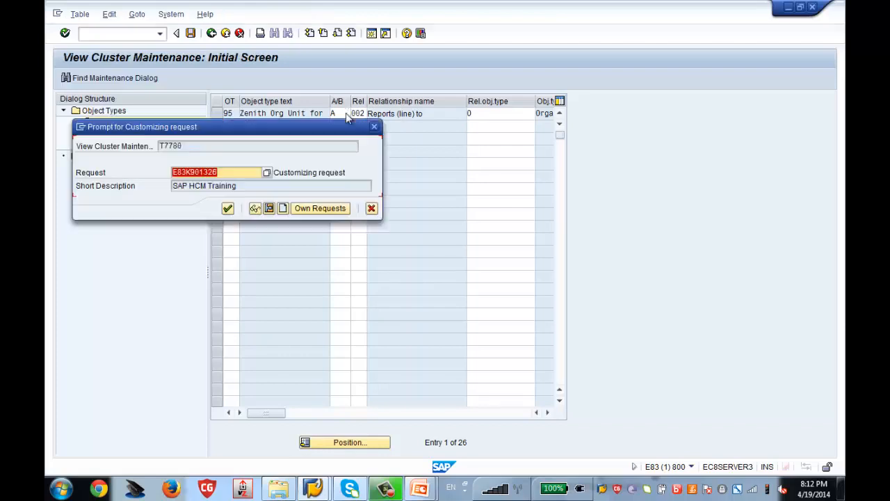
key(Return)
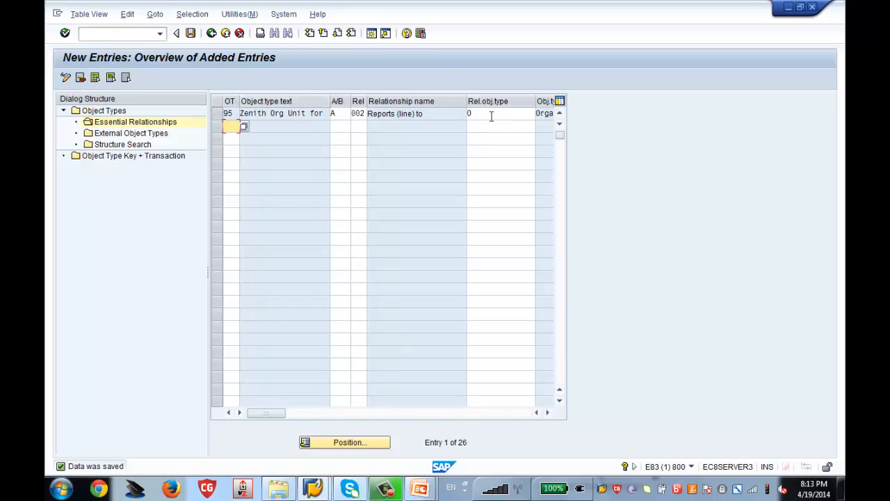
Confirm the entry is saved and return to the IMG tree
click(192, 35)
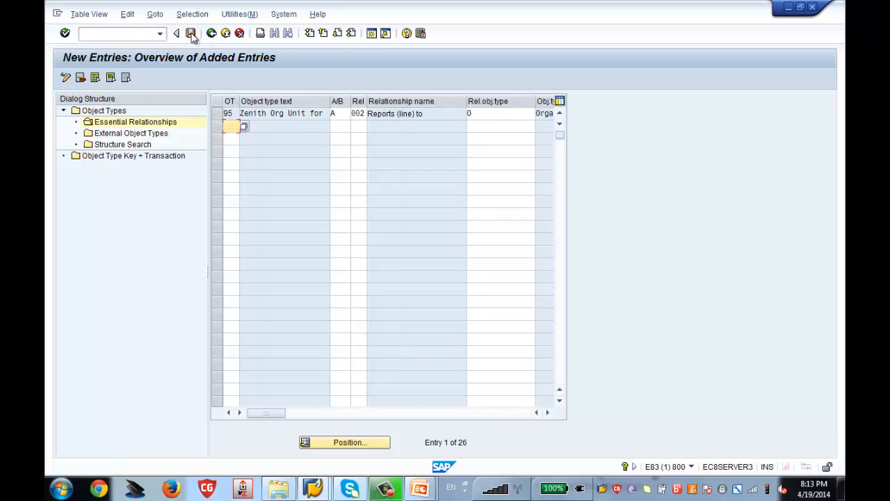
click(213, 34)
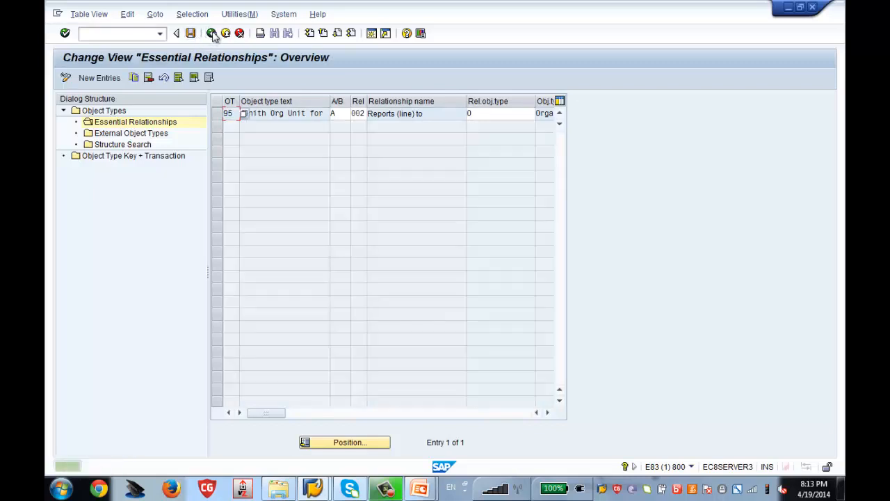
click(191, 34)
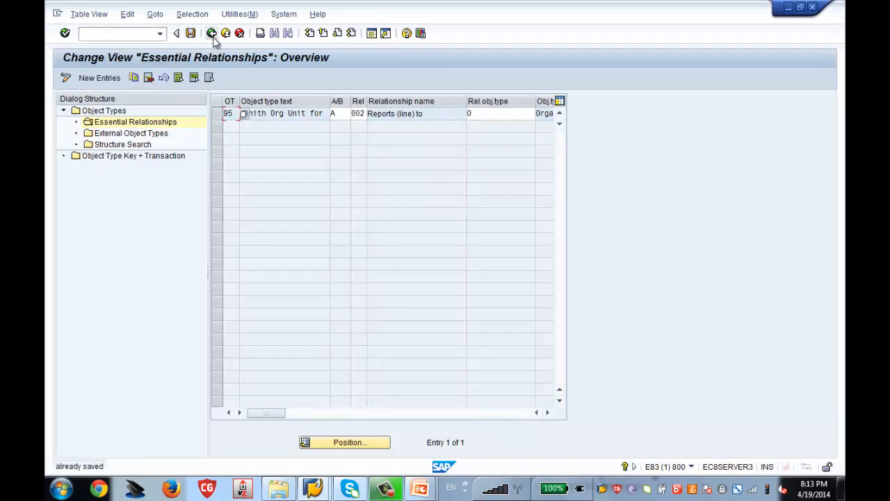
click(213, 35)
click(212, 35)
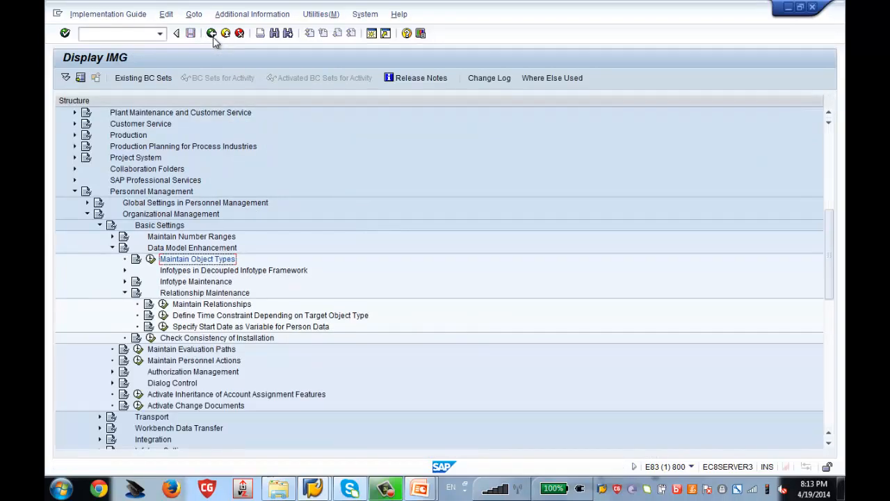
Bring the Display IMG window forward and start a second SAP session
click(314, 487)
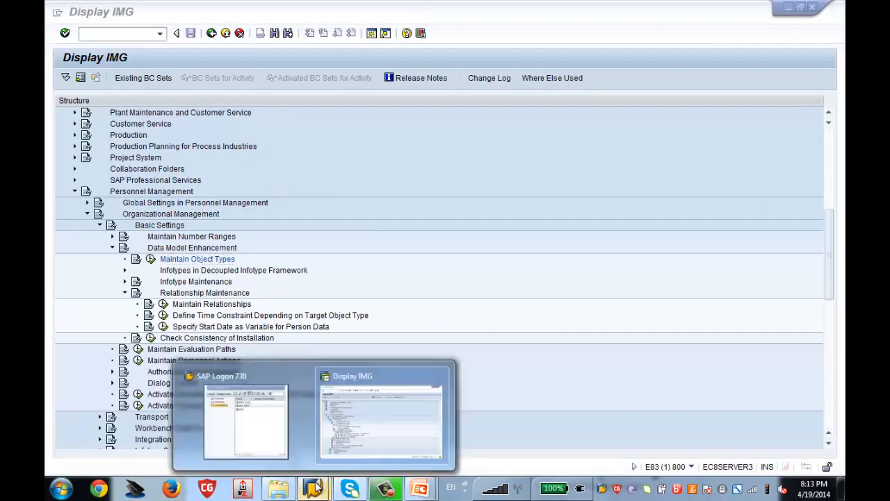
click(367, 445)
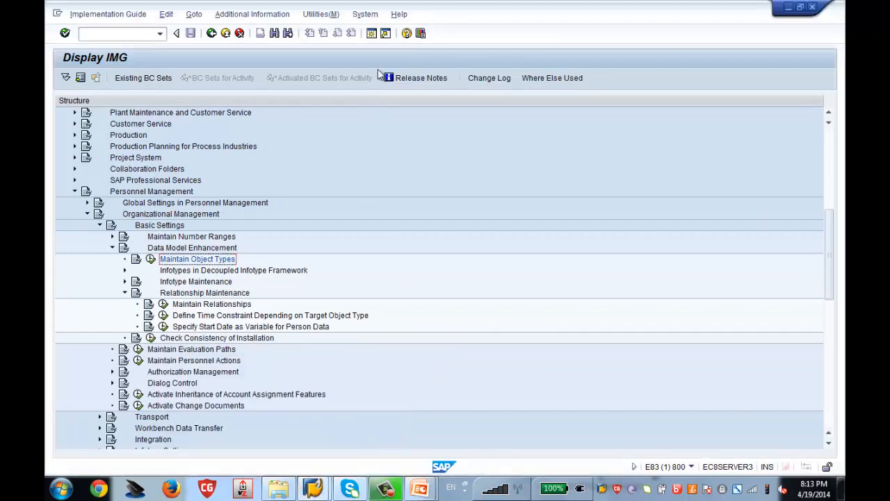
click(373, 40)
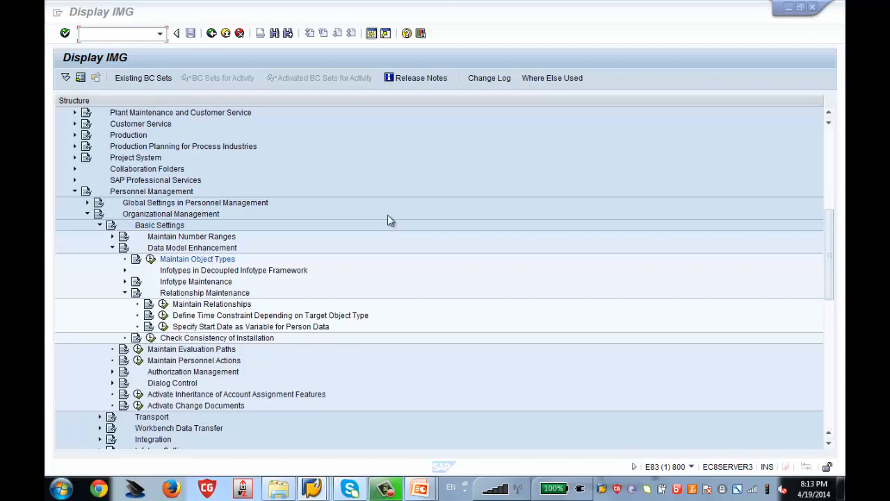
mouse_move(319, 490)
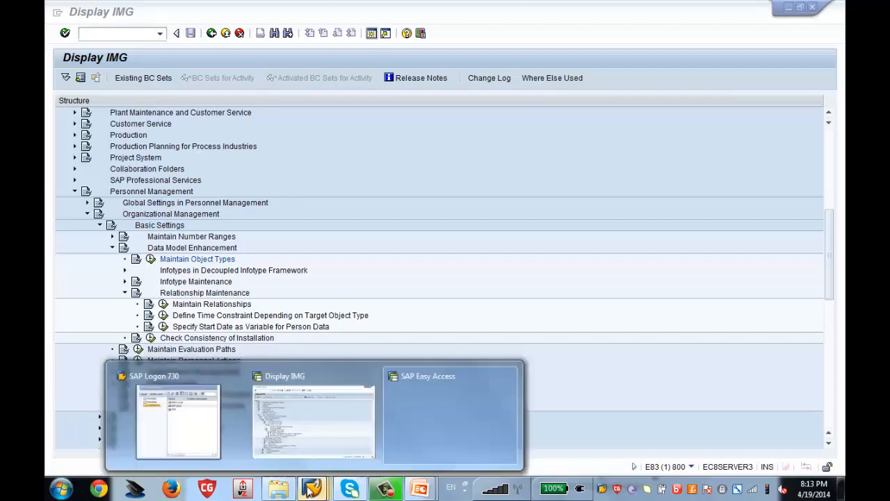
Log on to SAP IDES from SAP Logon with the user ID and password
click(170, 420)
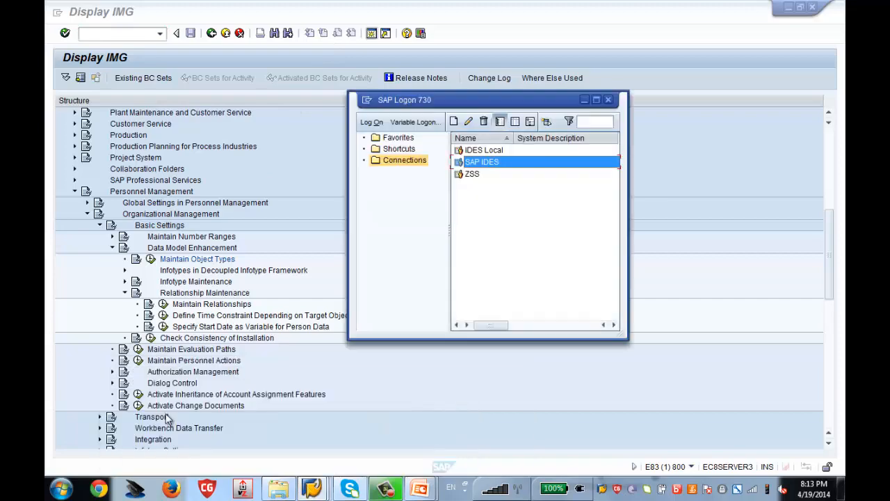
double_click(477, 165)
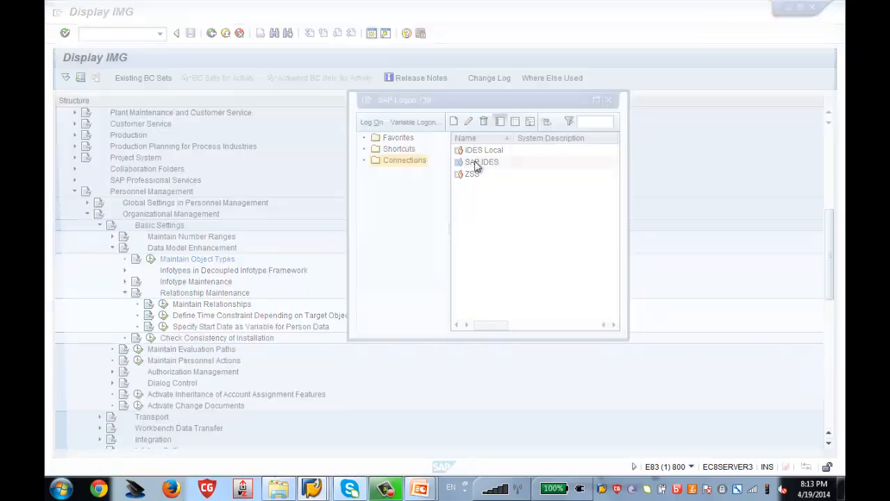
text(user12)
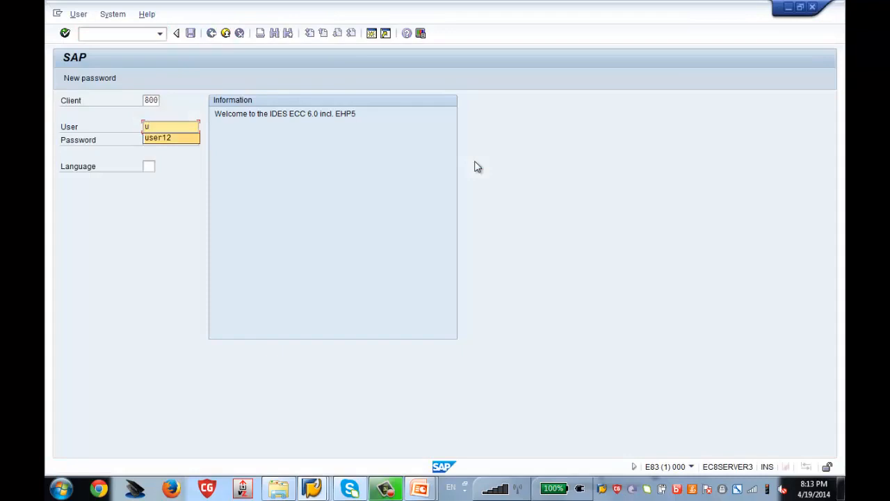
key(Tab)
text(**)
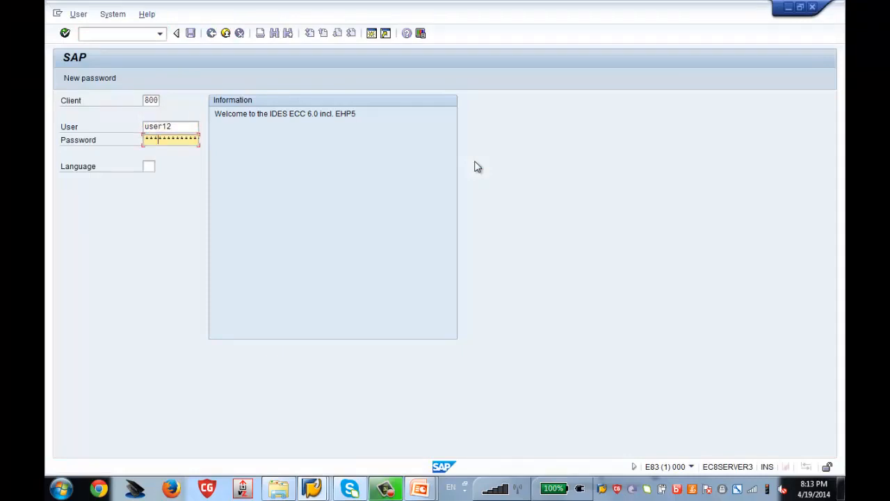
text(****)
key(Return)
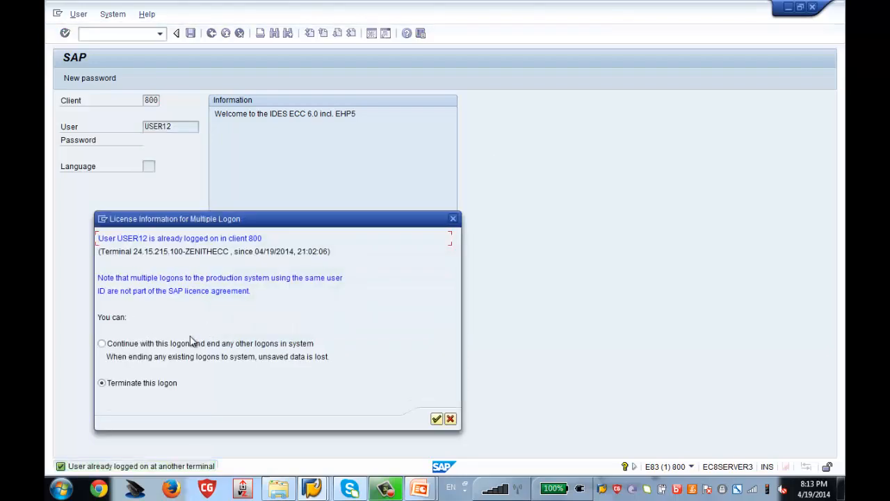
Continue with this logon, ending other sessions, dismiss the message and bring SAP Easy Access forward
click(192, 341)
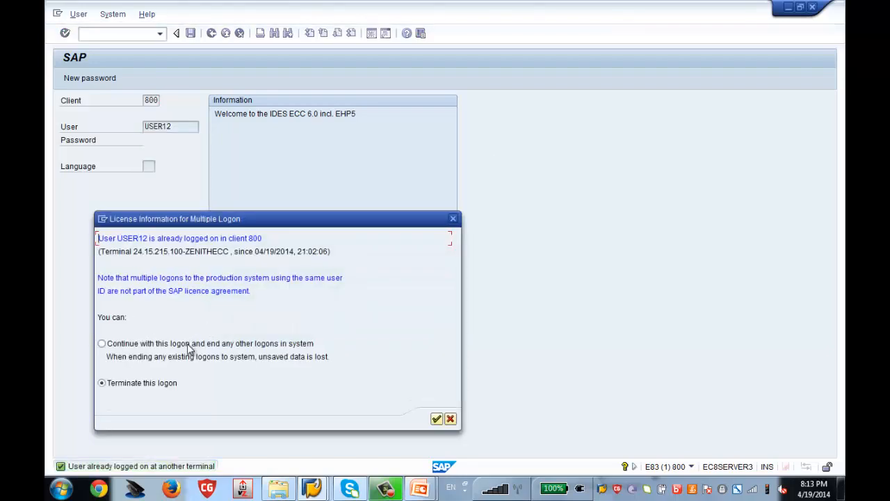
click(437, 419)
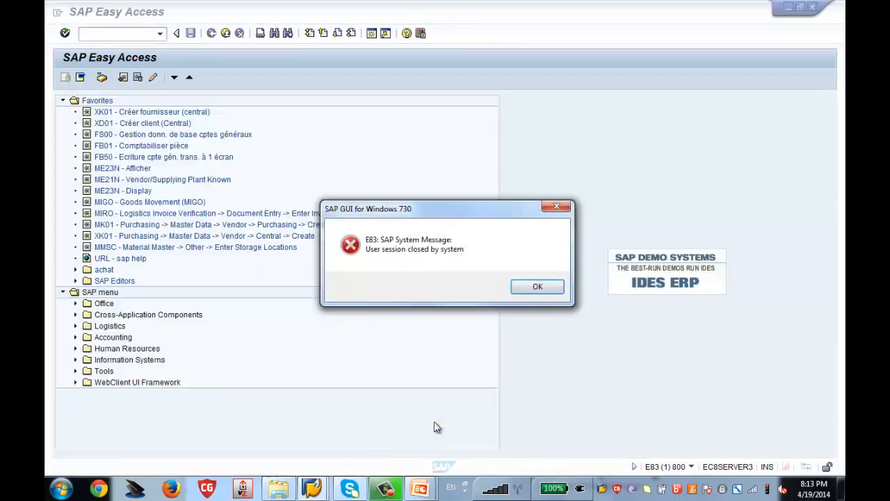
click(537, 287)
mouse_move(312, 488)
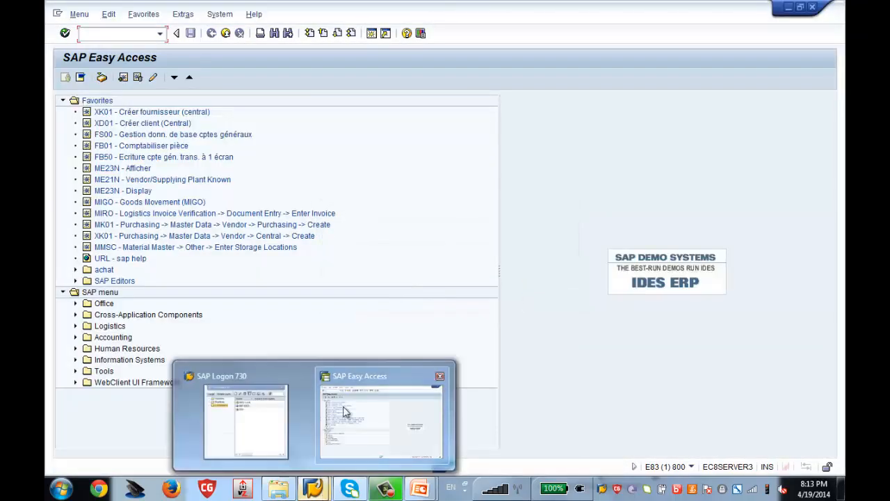
click(272, 292)
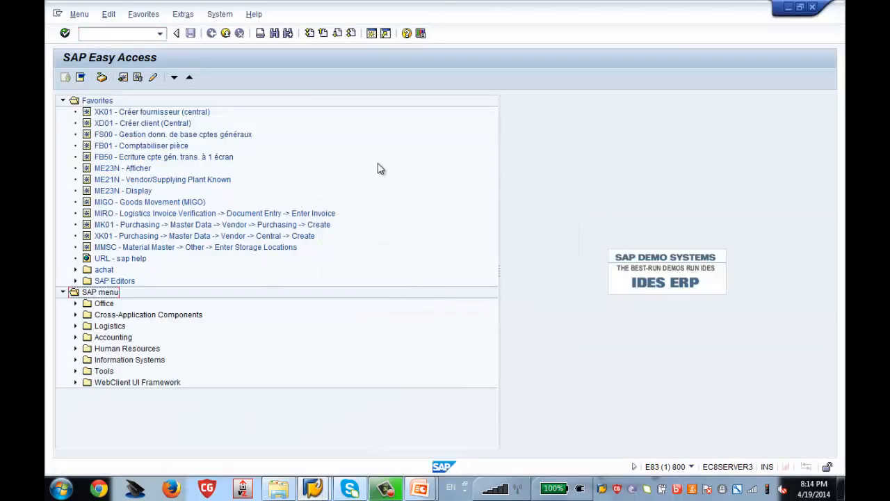
Run SPRO and display the SAP Reference IMG
click(126, 38)
text(spro)
key(Return)
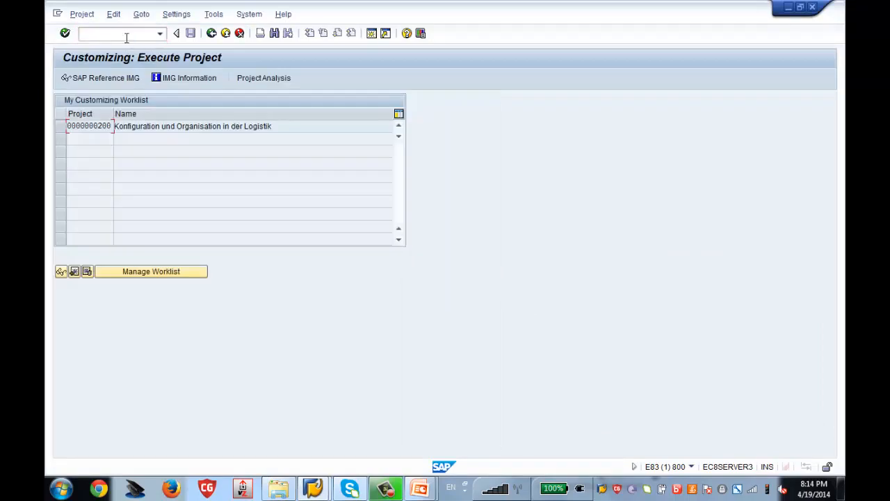
click(129, 78)
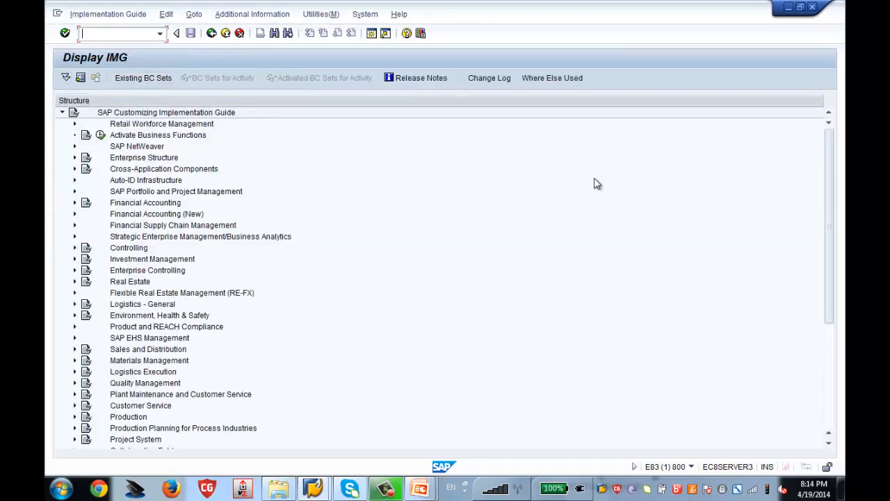
scroll(832, 369, down, 5)
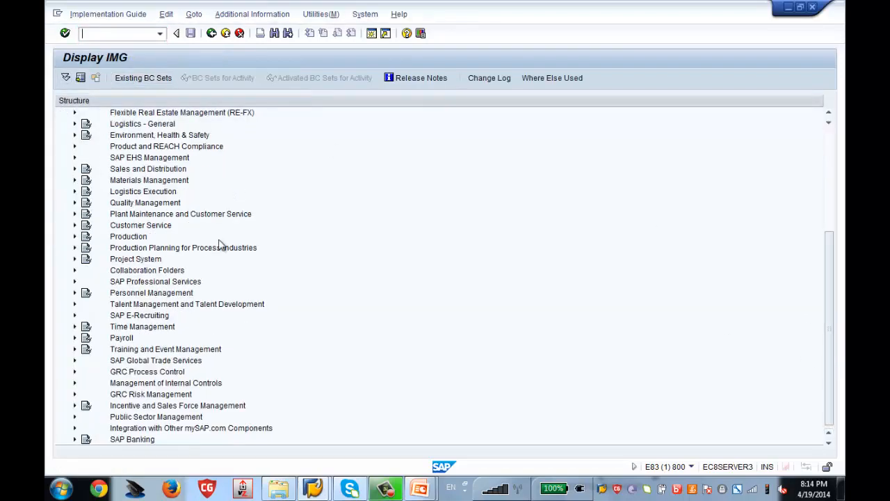
Expand Organizational Management's Basic Settings to number ranges and Infotype Maintenance, then add a second session
click(167, 295)
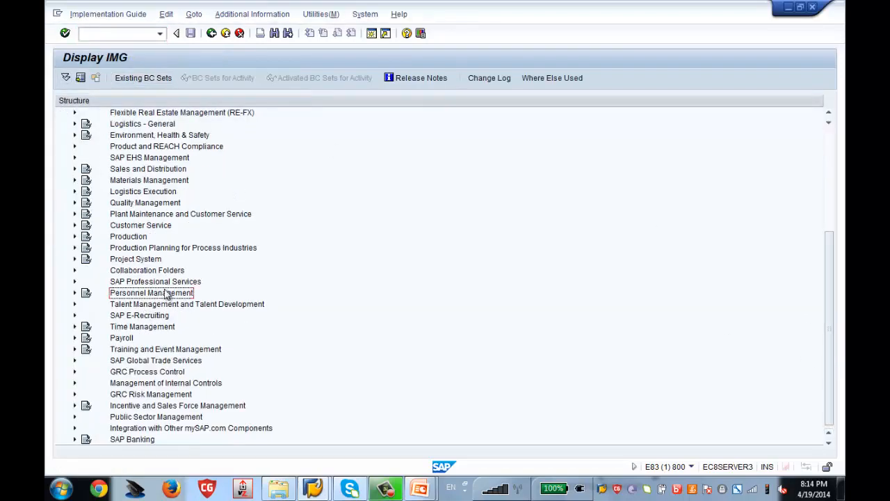
click(75, 293)
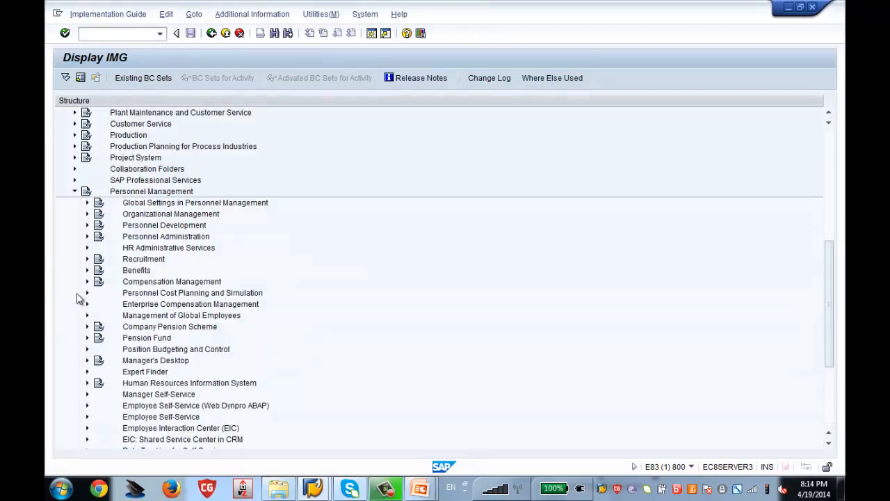
click(133, 216)
click(87, 215)
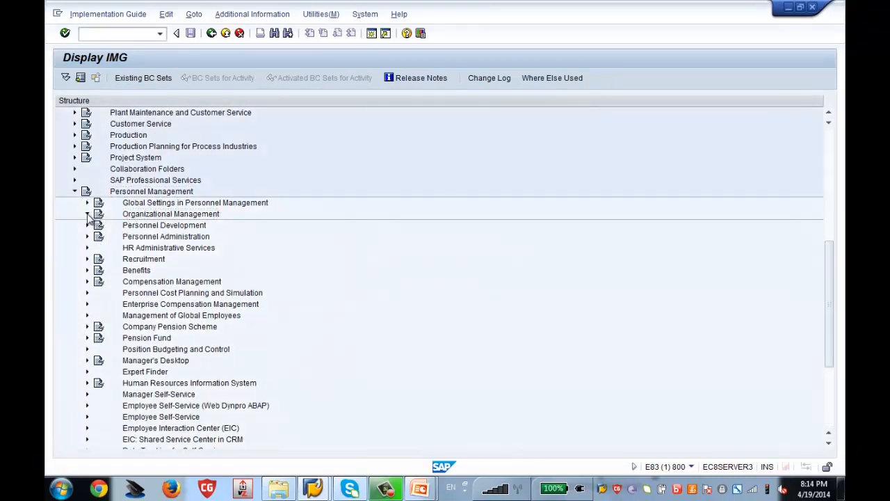
click(100, 225)
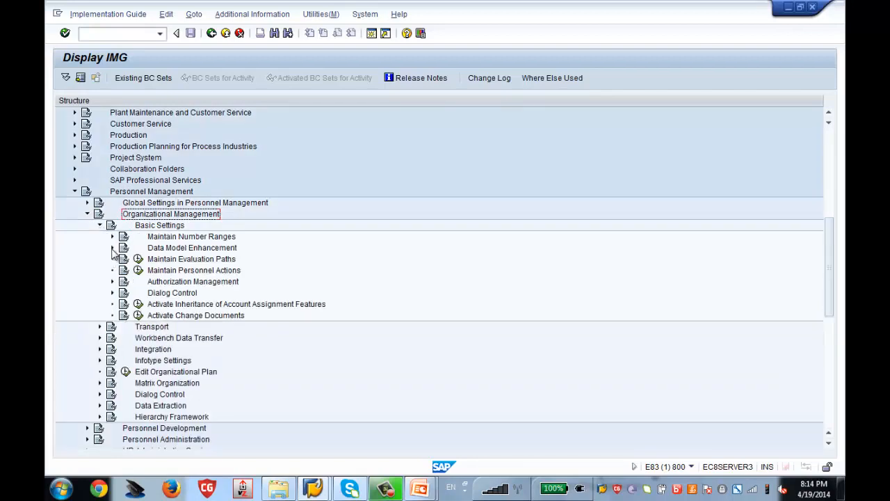
click(112, 249)
click(113, 237)
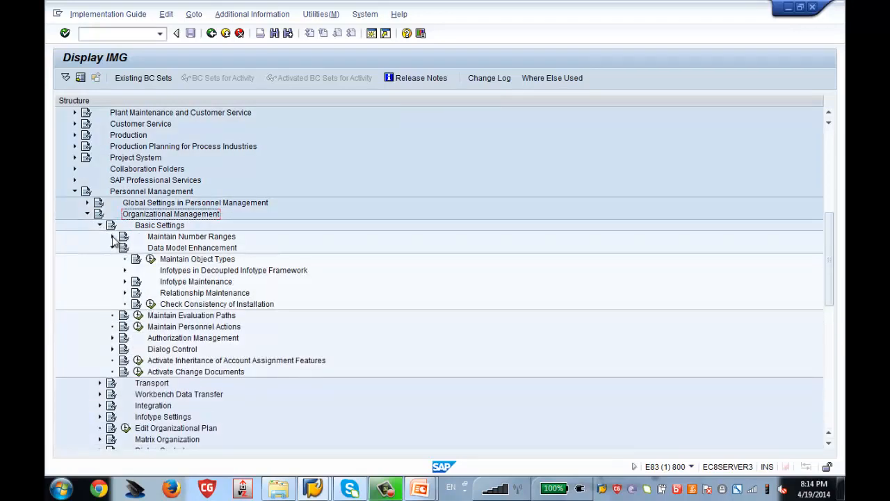
click(125, 316)
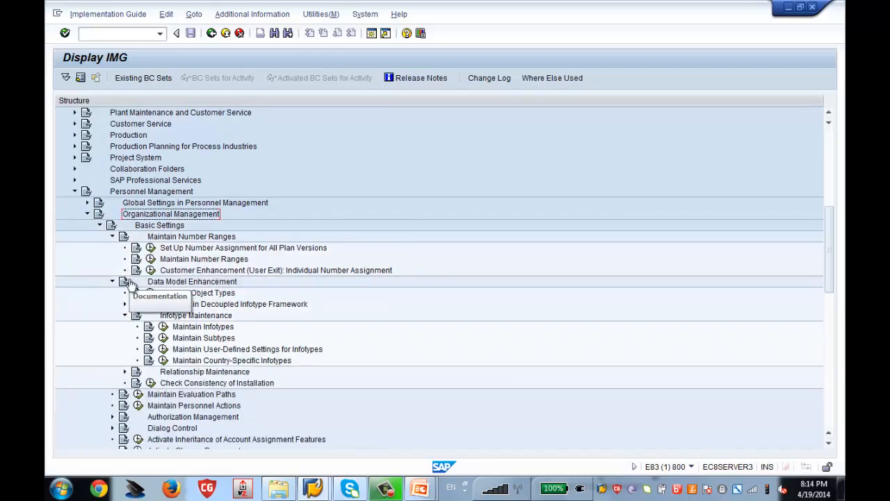
click(373, 34)
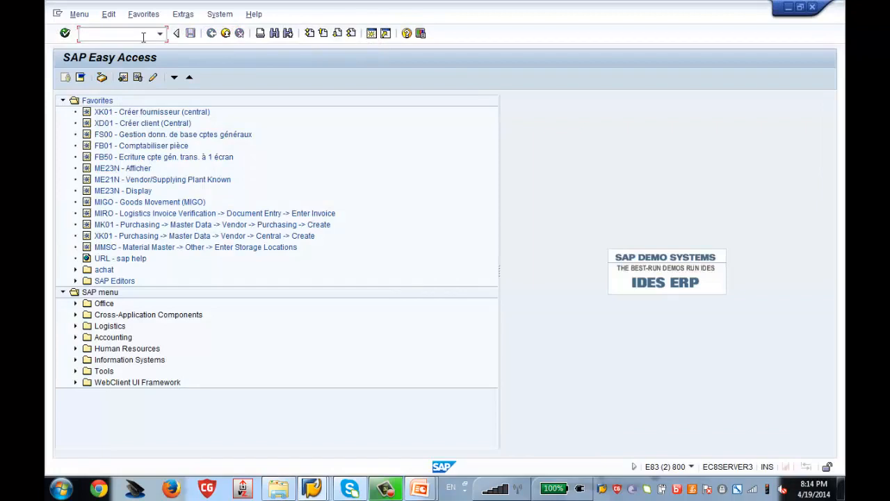
Run PP01 in the new session and set object type Zenith Org Unit for Test
text(pp01)
key(Return)
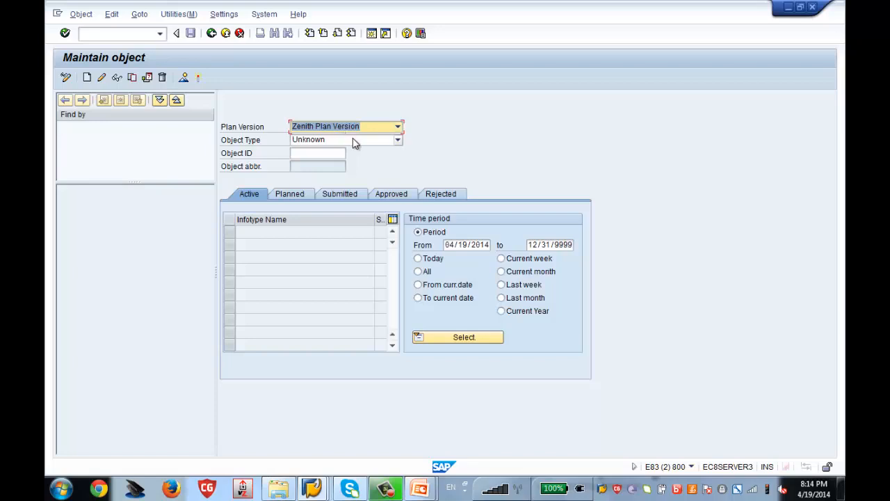
click(355, 142)
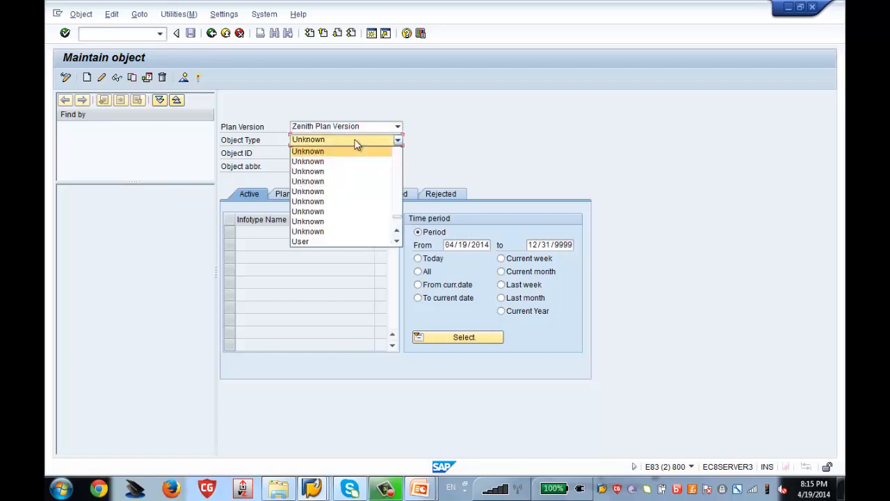
click(398, 176)
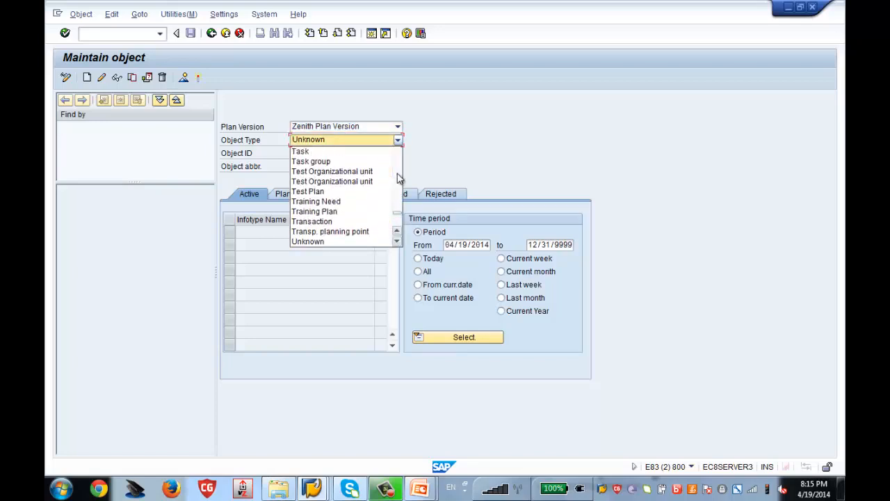
click(398, 223)
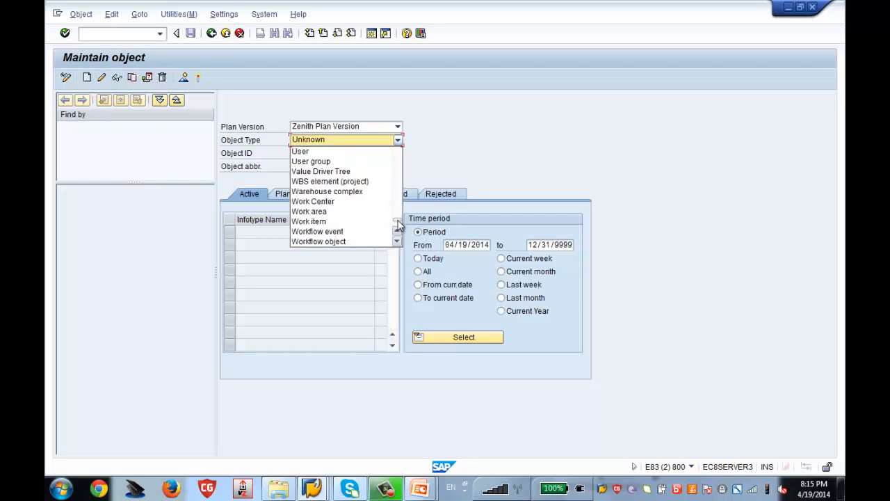
click(398, 226)
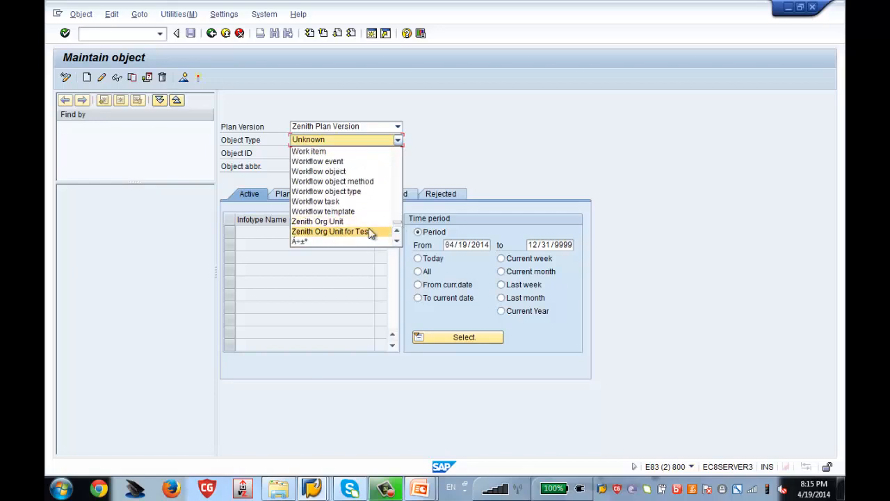
click(368, 232)
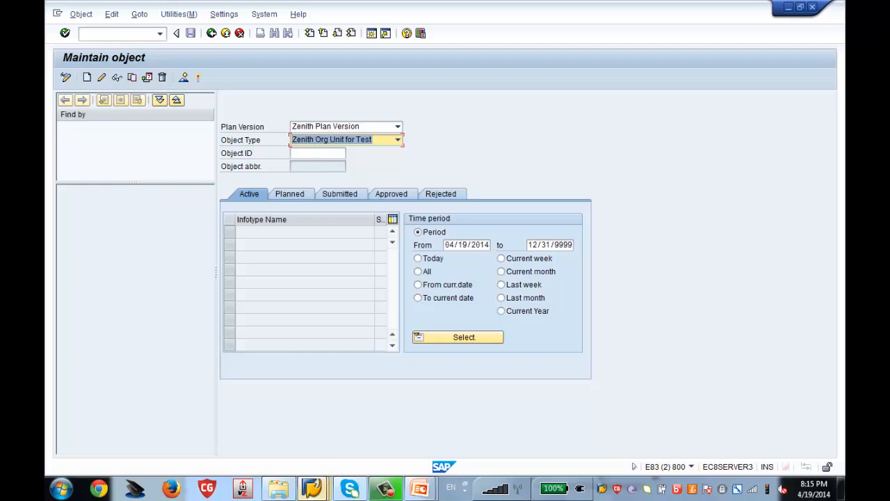
mouse_move(311, 489)
click(304, 424)
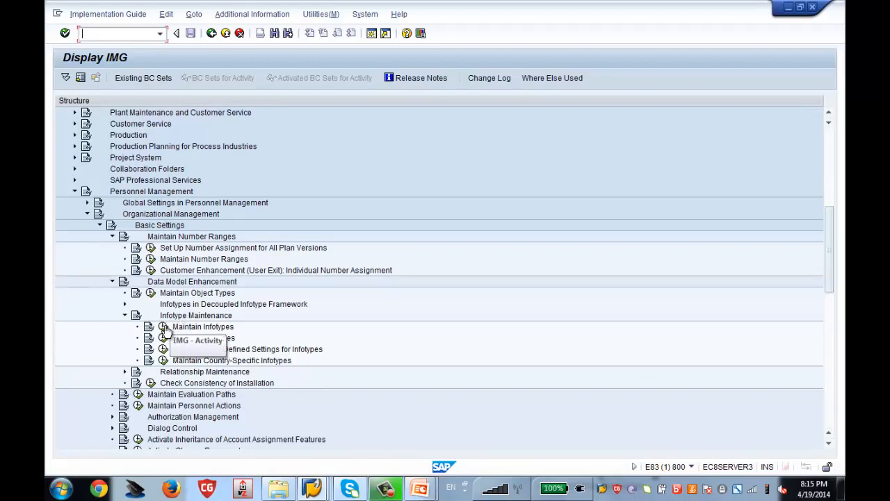
Under Maintain Infotypes, assign infotype 1000 to object type 95 and save with the customizing request
click(163, 326)
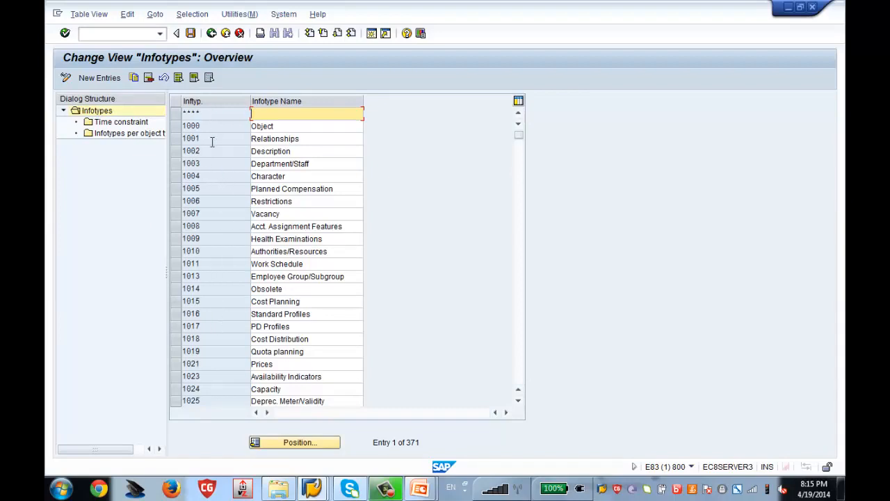
click(175, 128)
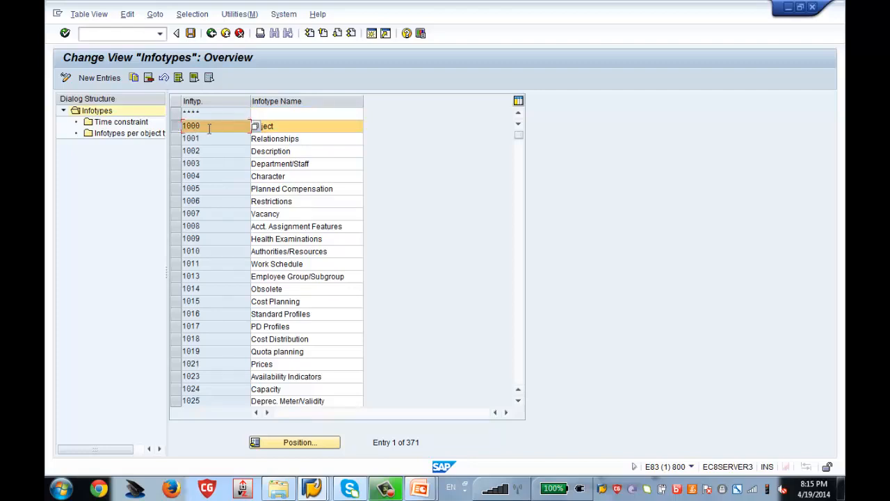
double_click(151, 139)
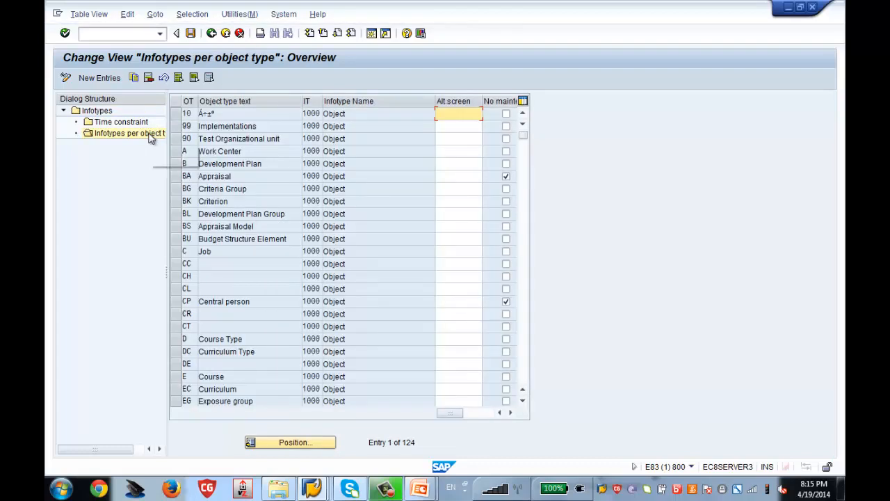
click(105, 78)
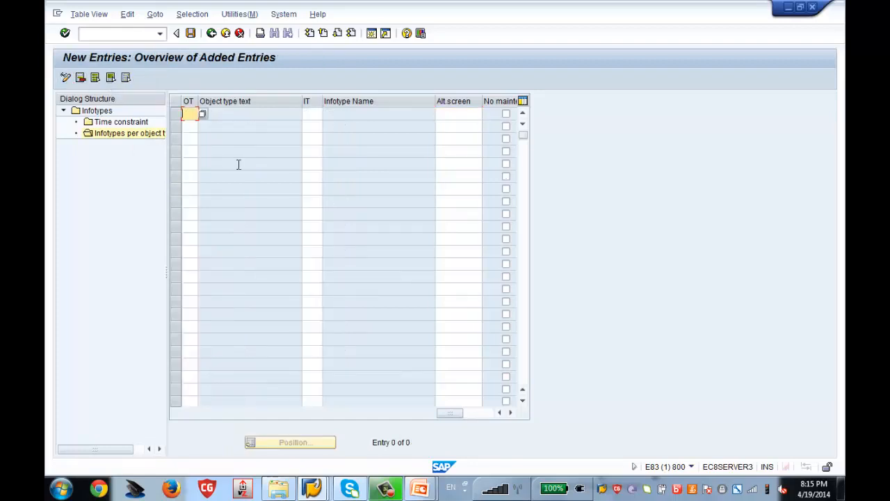
text(95)
key(Tab)
text(1)
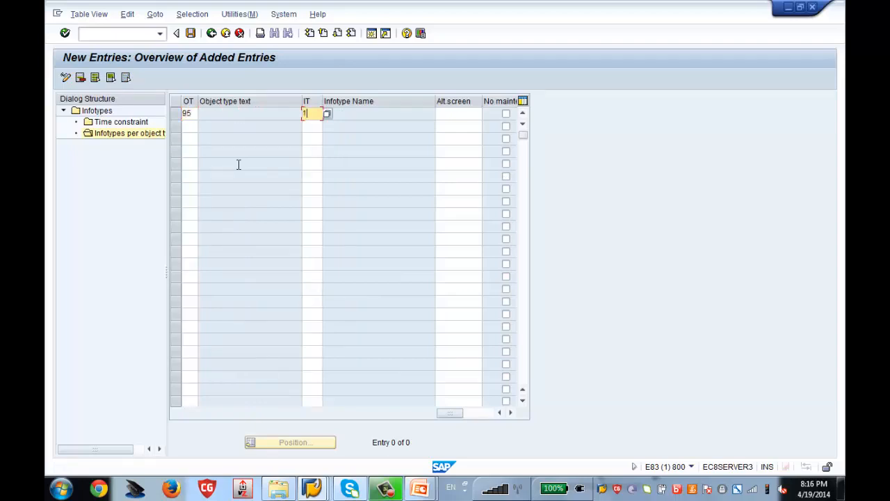
text(000)
key(Return)
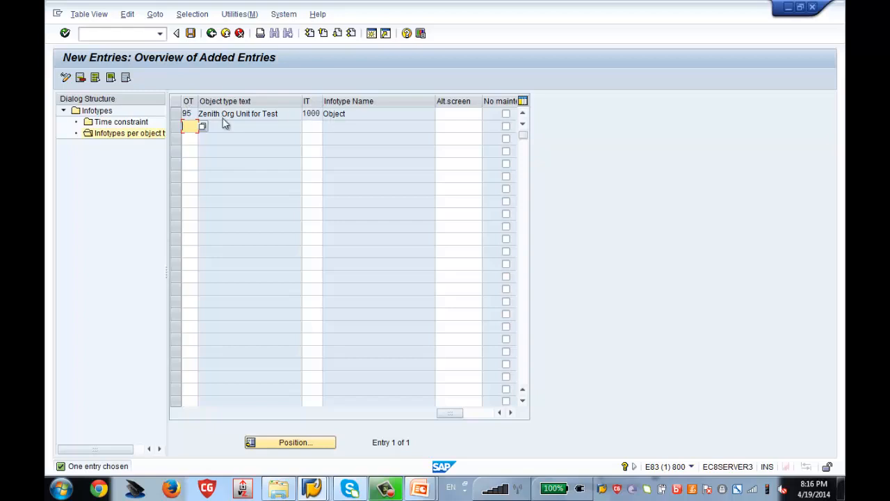
click(191, 35)
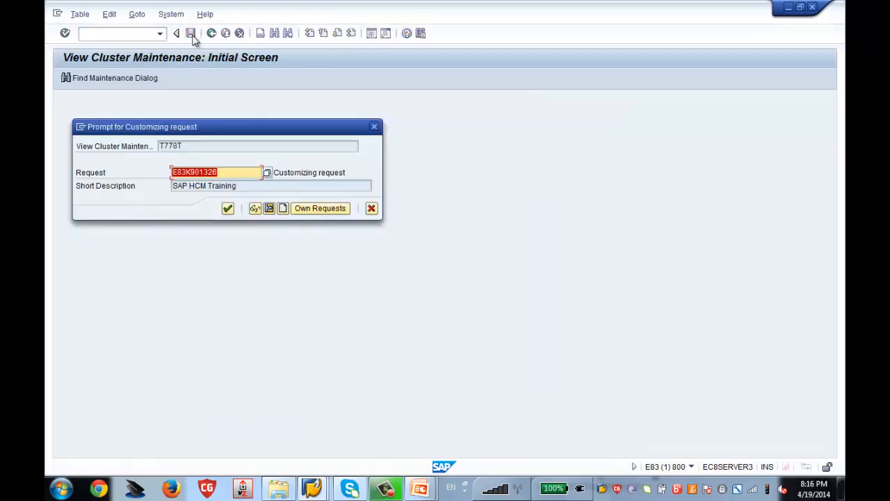
key(Return)
click(211, 33)
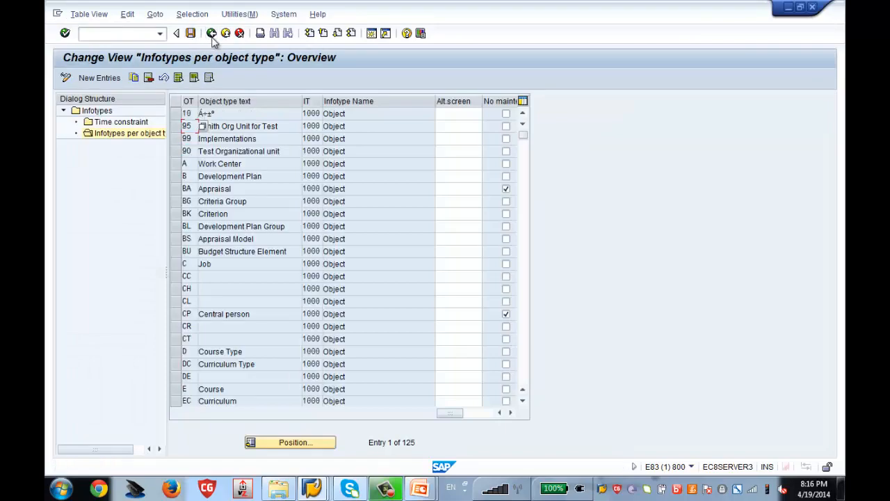
Restart PP01 in the Maintain object session and select the Object infotype
mouse_move(314, 489)
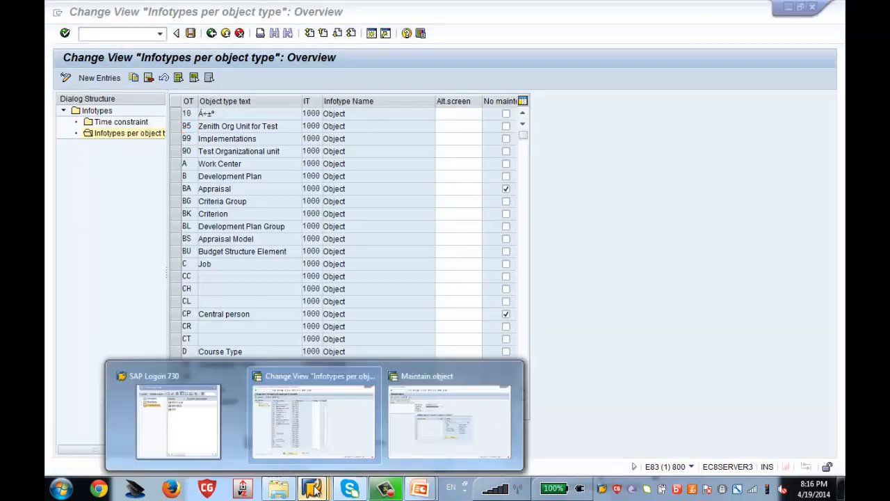
click(410, 434)
click(211, 34)
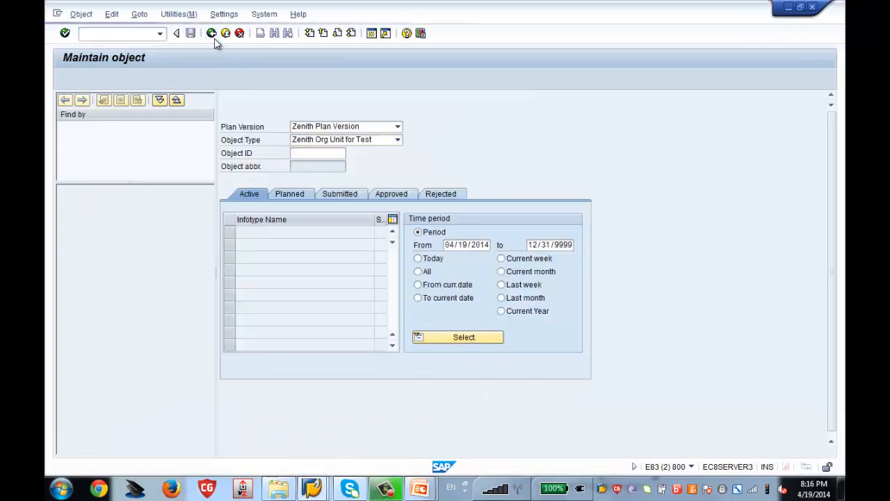
text(pp01)
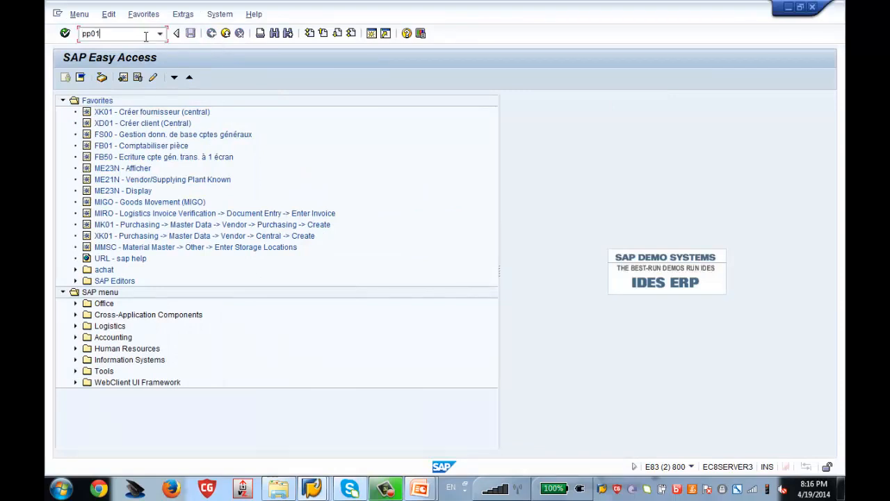
key(Return)
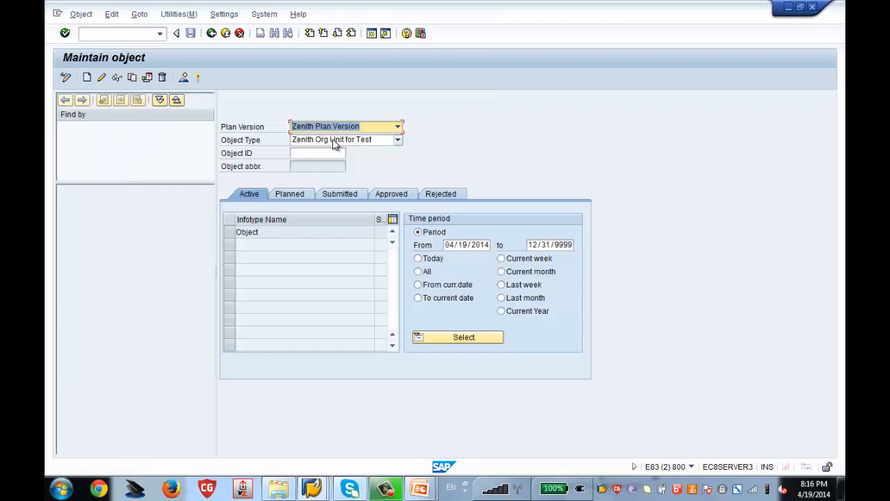
click(235, 234)
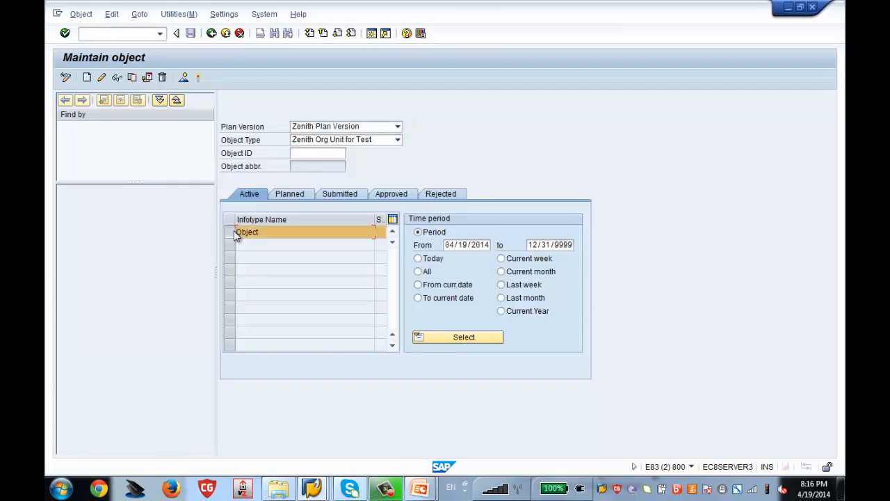
Return to the infotypes-per-object-type table and select the row for type 95
click(311, 489)
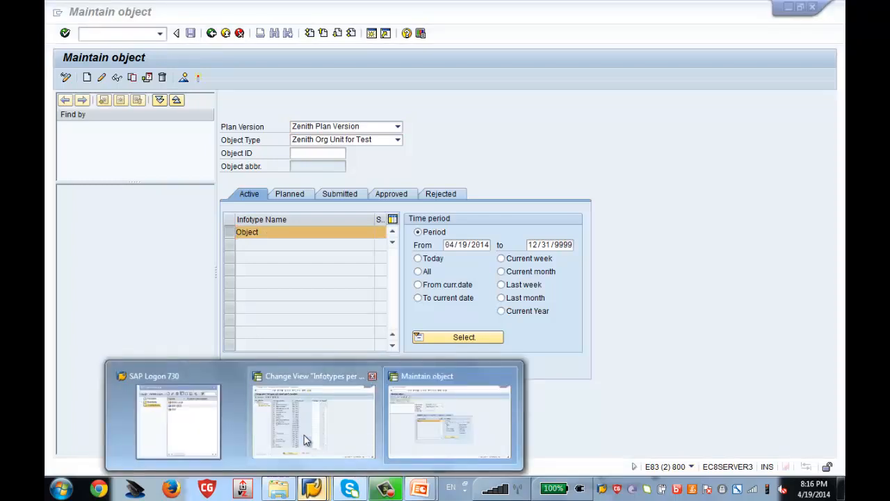
click(304, 435)
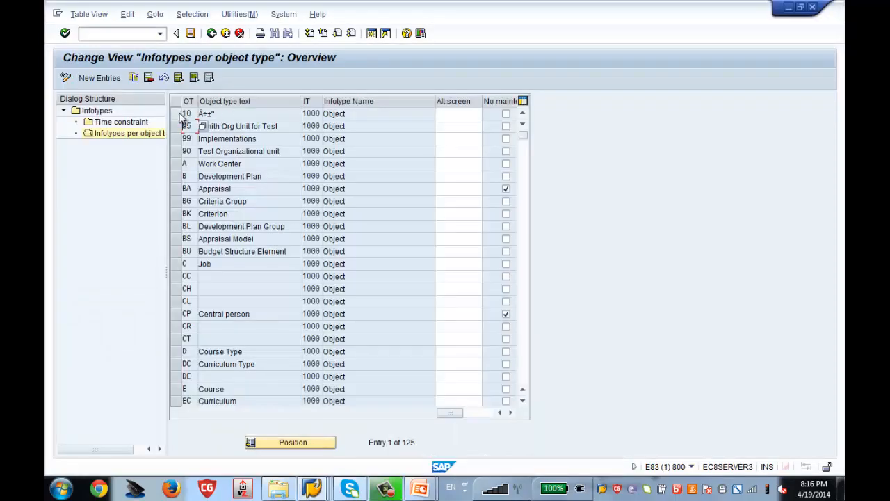
click(180, 127)
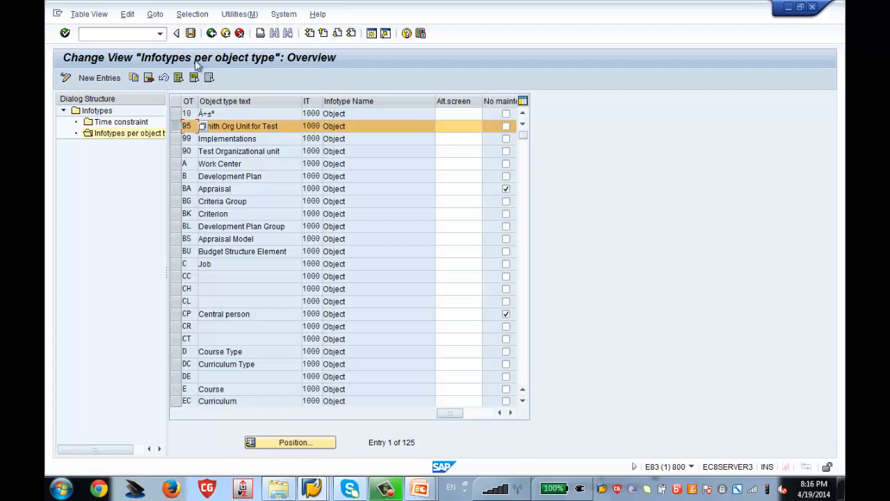
Assign infotype 1001 Relationships to object type 95 in the infotypes-per-object-type table and save
click(211, 34)
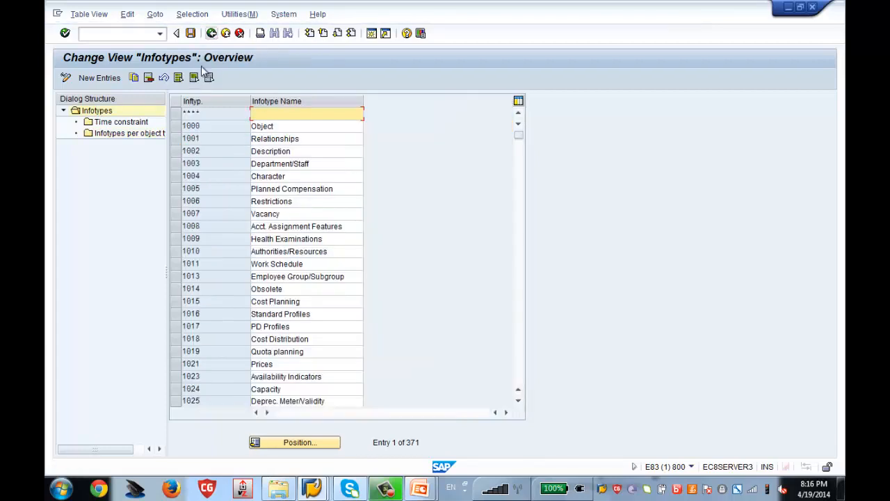
click(177, 141)
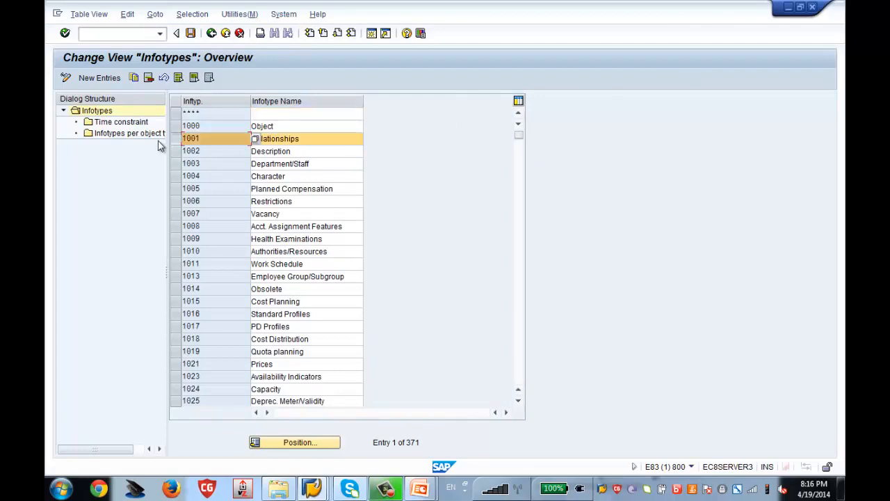
double_click(149, 135)
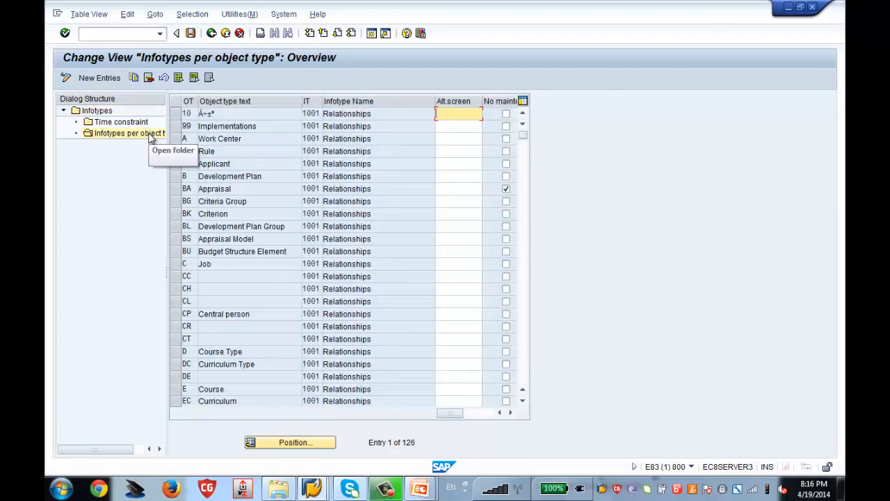
click(98, 81)
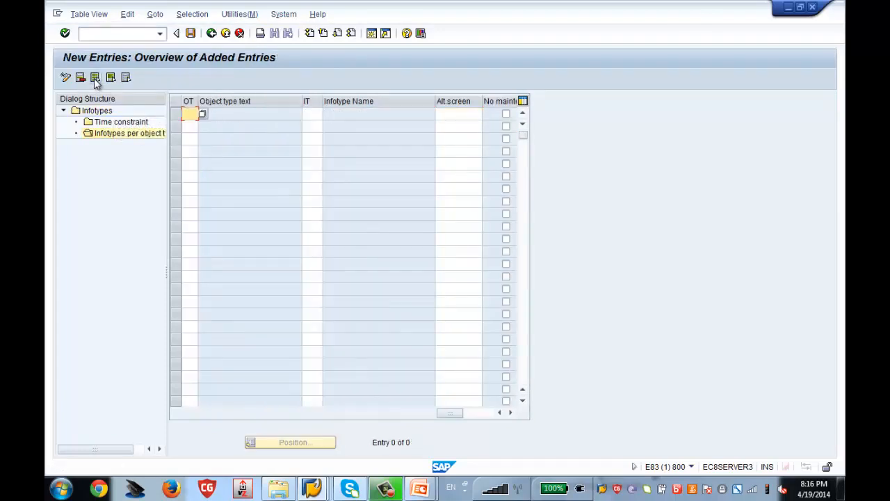
text(95)
key(Tab)
text(1001)
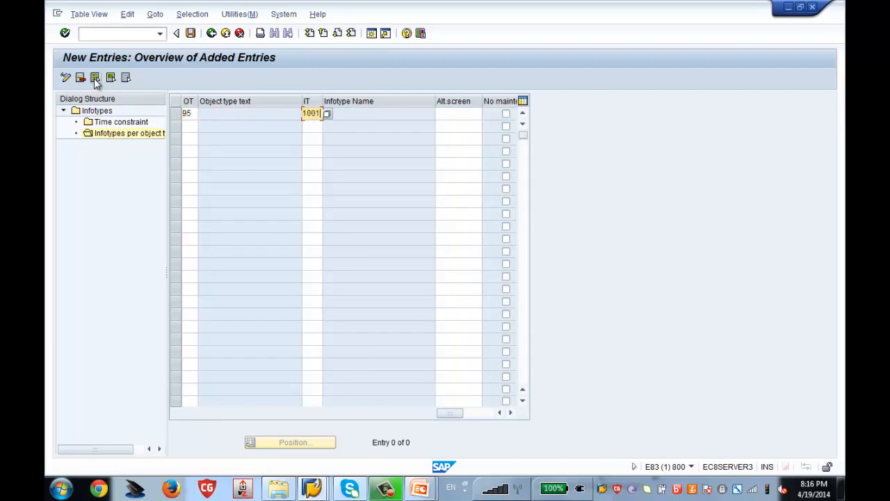
key(Return)
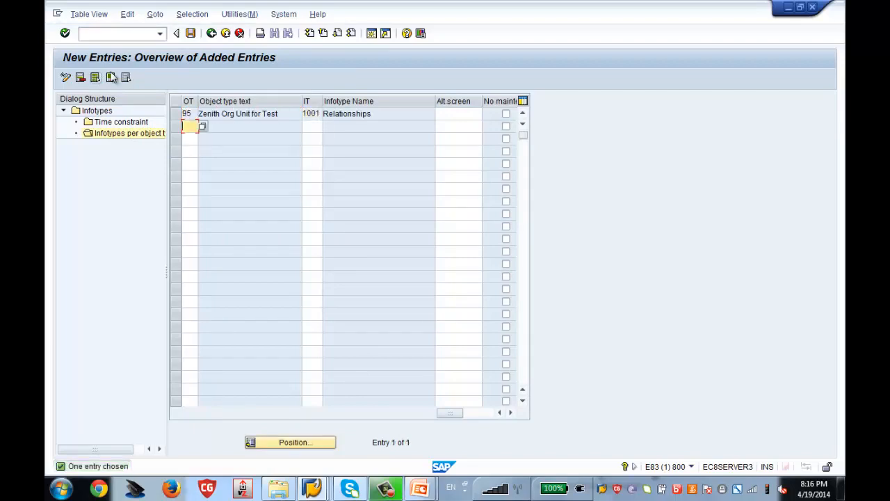
click(190, 33)
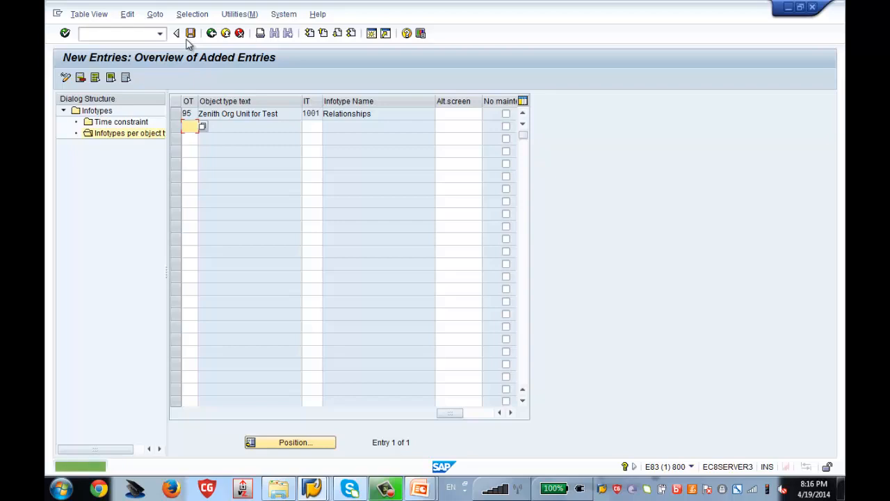
click(211, 33)
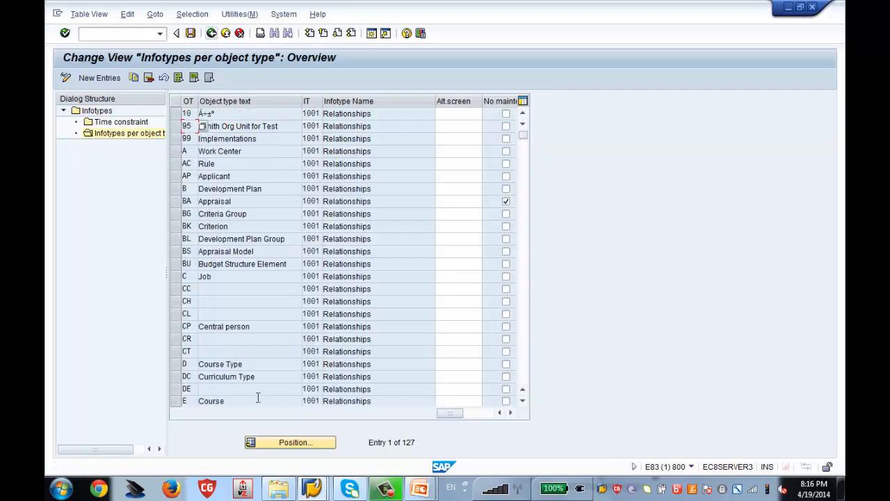
Rerun PP01 to check that Object and Relationships both appear for Zenith Org Unit for Test
mouse_move(311, 488)
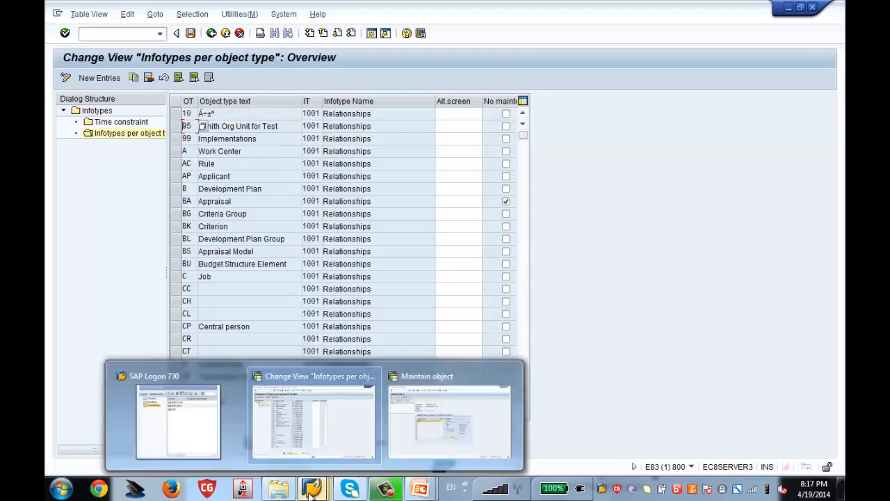
click(432, 437)
click(211, 34)
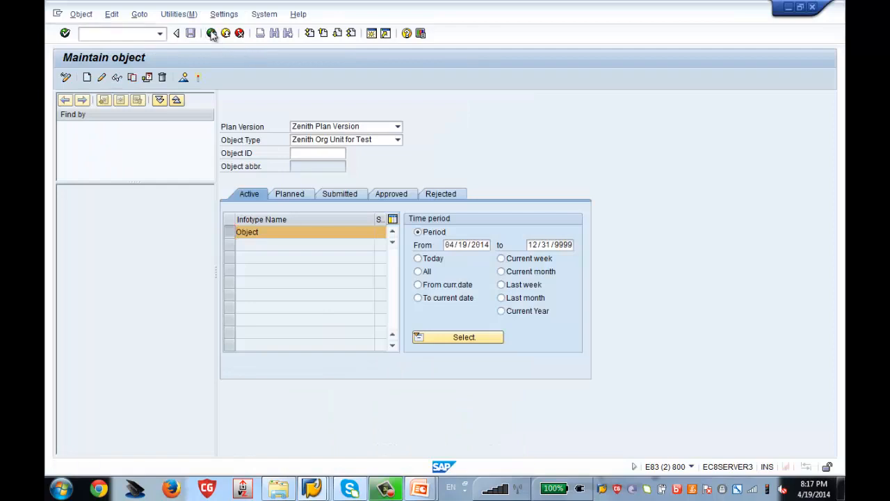
text(pp01)
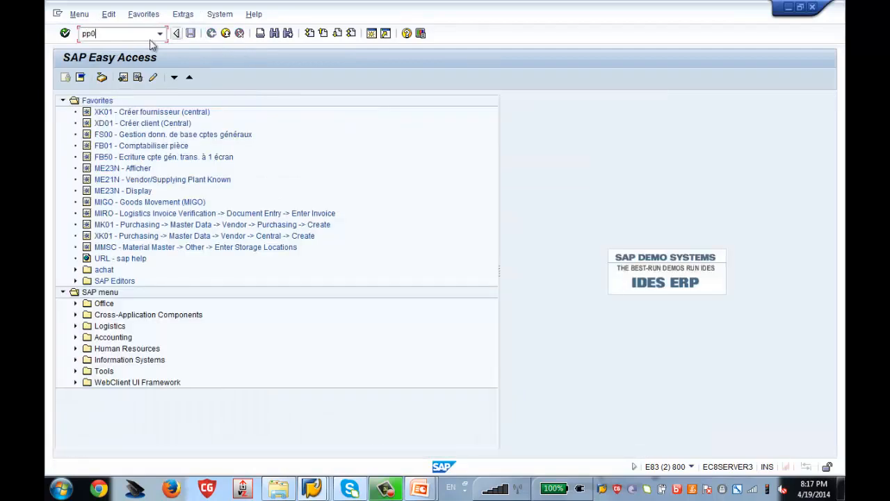
key(Return)
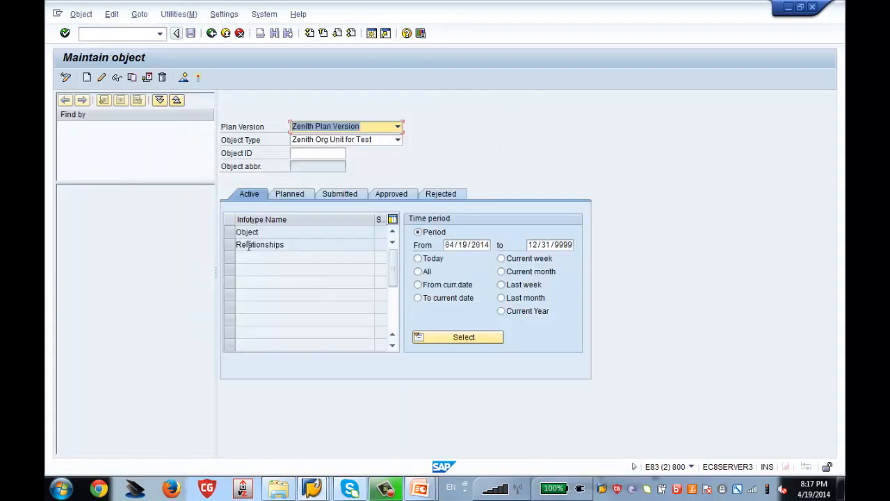
click(230, 235)
click(230, 245)
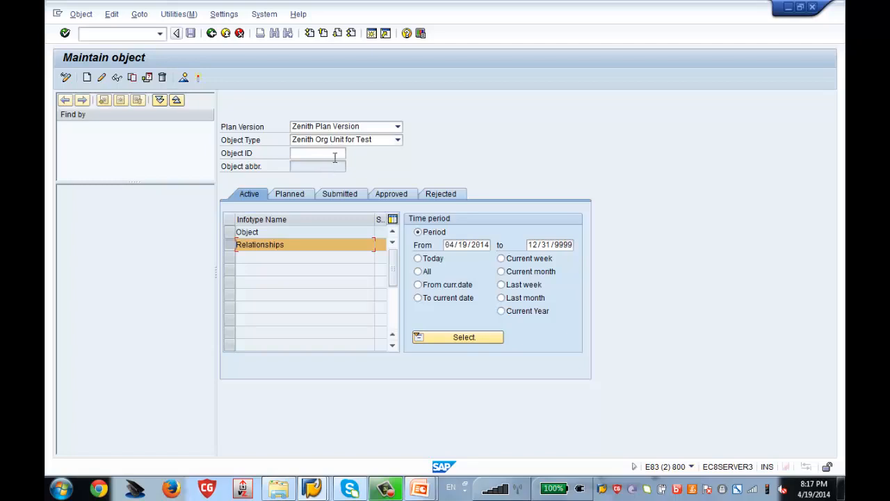
click(312, 488)
click(295, 426)
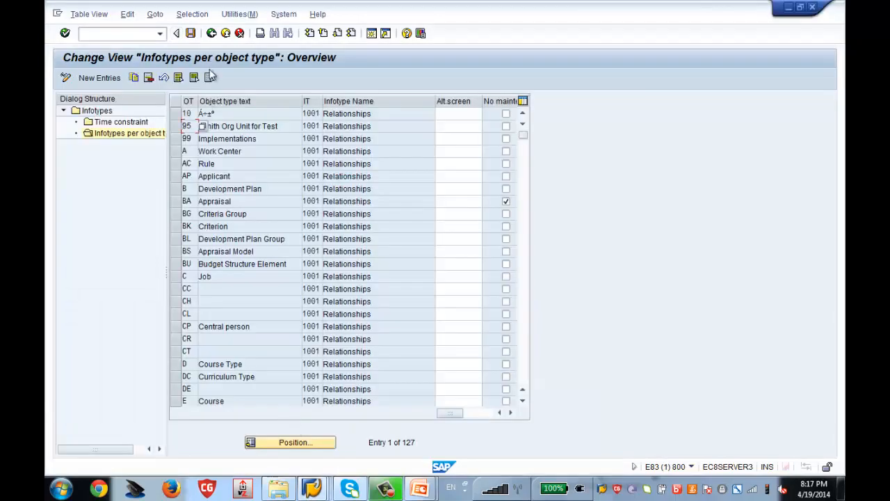
Back out to the IMG and execute Set Up Number Assignment for All Plan Versions
click(213, 34)
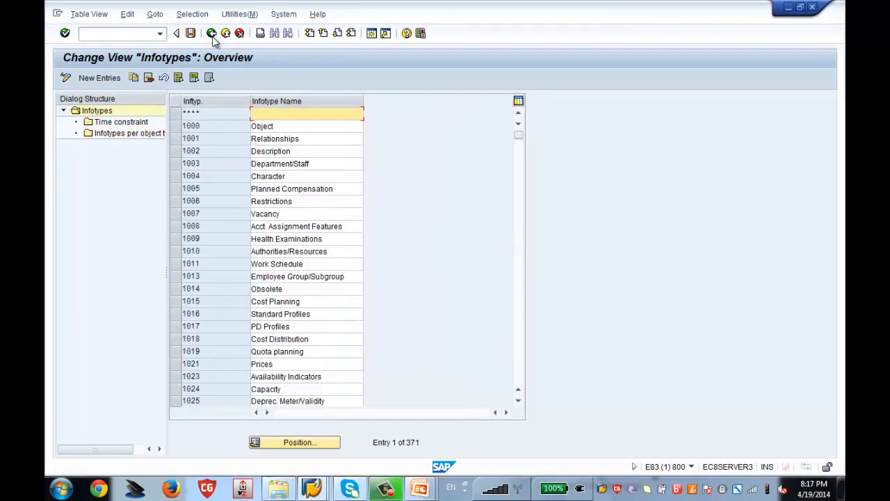
click(212, 35)
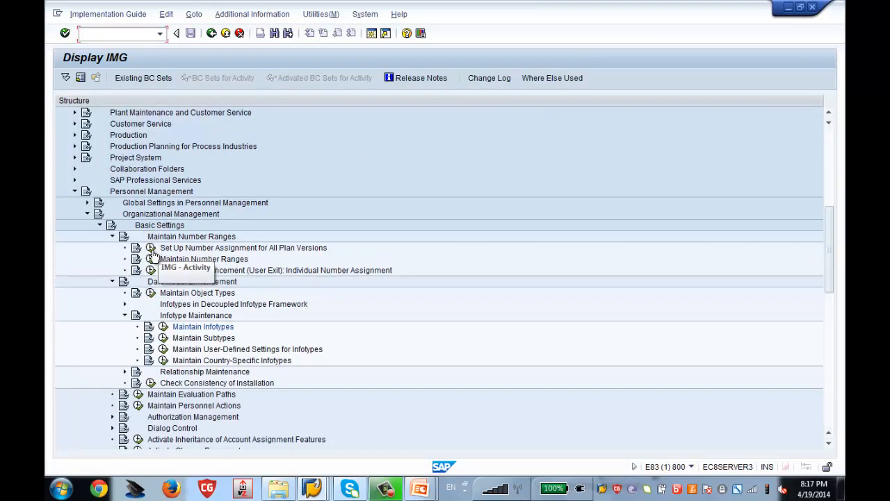
click(152, 249)
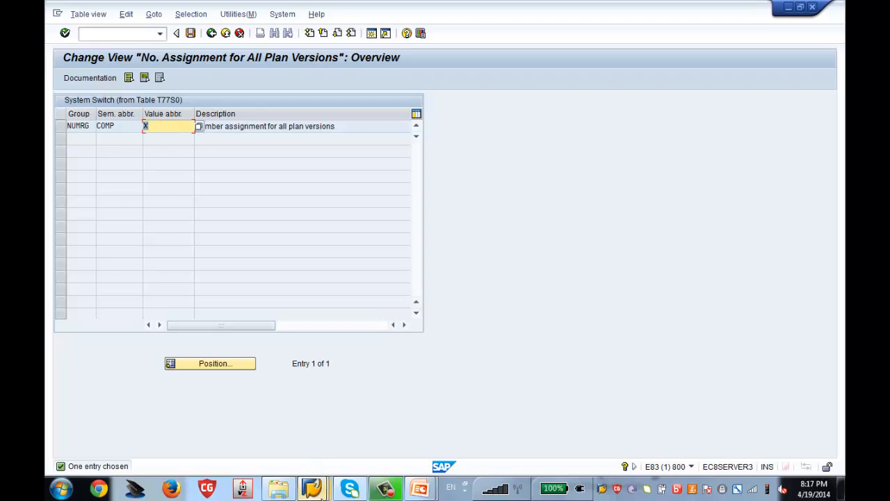
In Maintain object, create a new object under the Object infotype with abbreviation 'Zenith Test' and save it
mouse_move(312, 489)
click(413, 445)
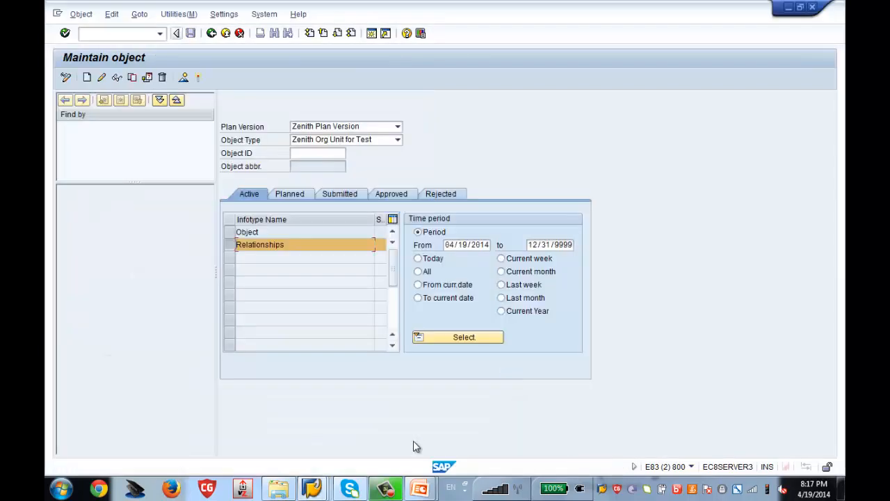
click(234, 232)
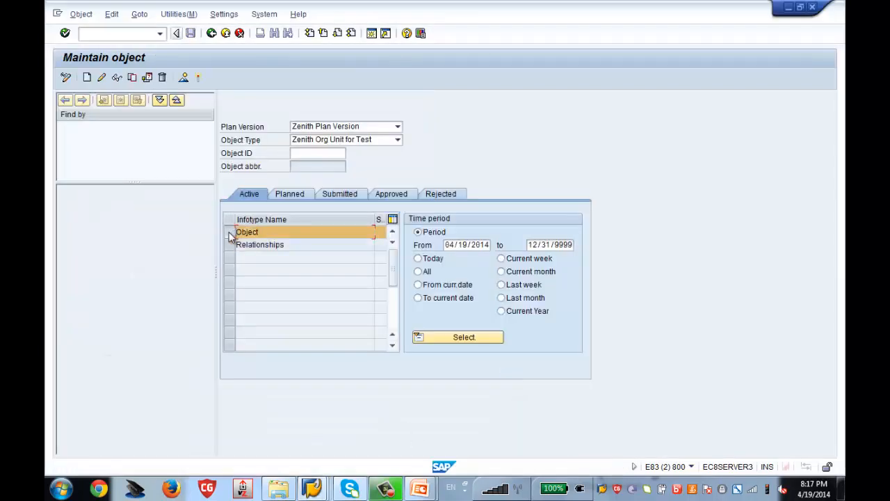
click(86, 78)
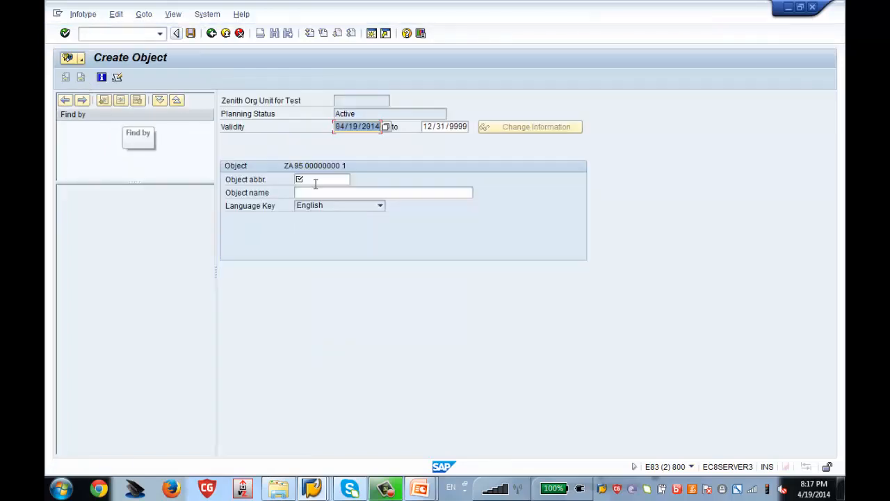
click(327, 177)
text(Z)
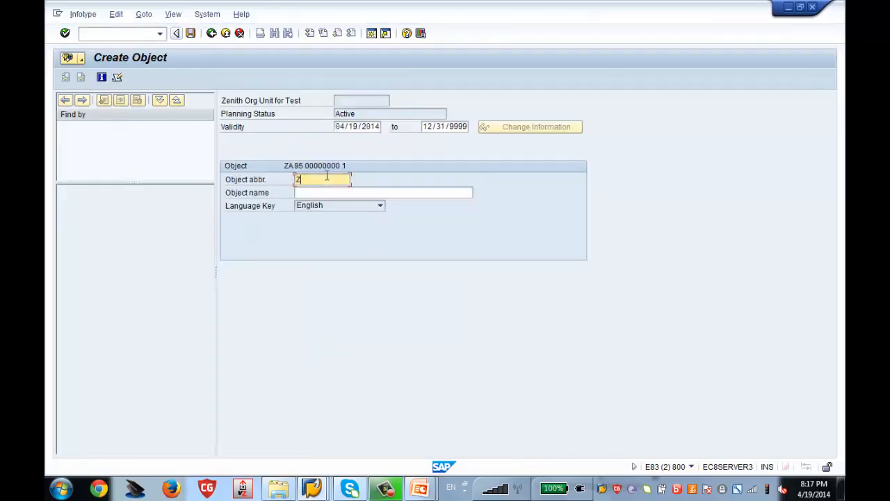
text(enith Test)
key(Return)
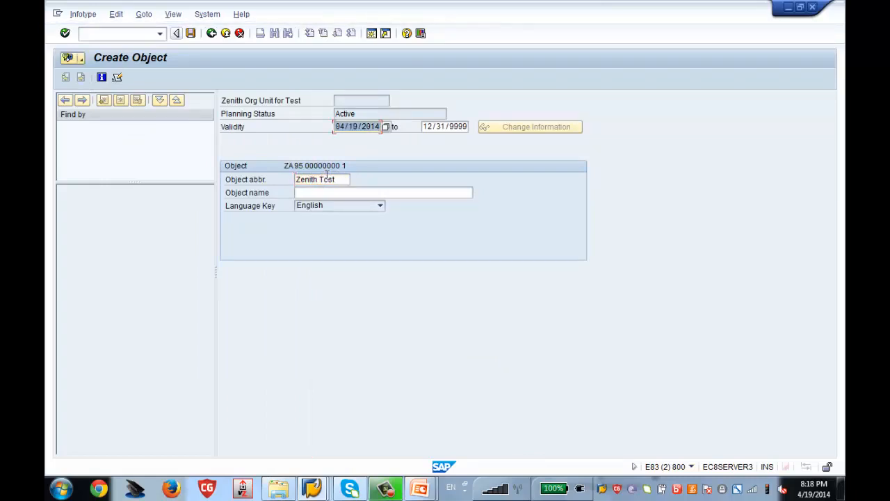
click(192, 33)
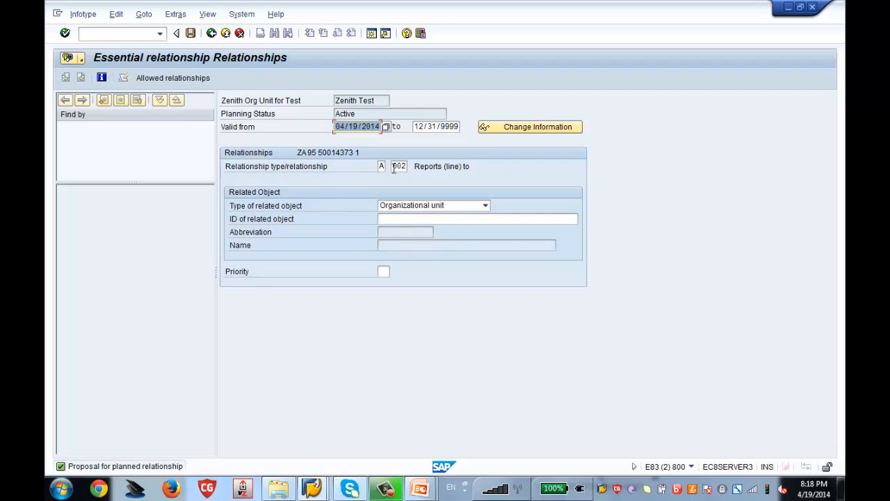
Make Zenith Test report to org unit 50014362, save, and select the new object ID 50014373
click(407, 219)
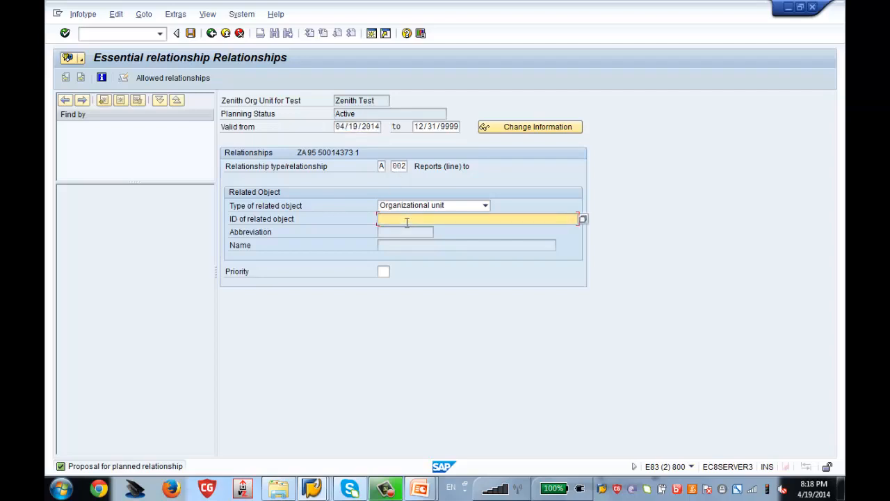
key(BackSpace)
key(Down)
key(Return)
key(Return)
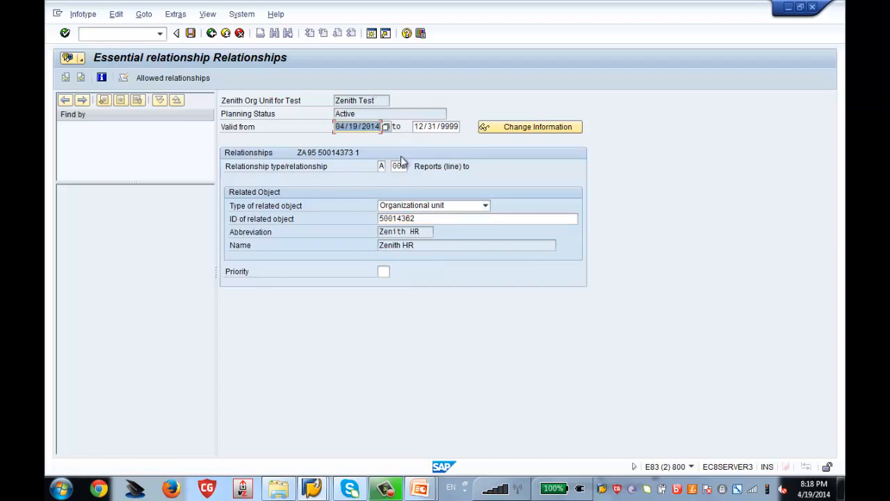
click(191, 33)
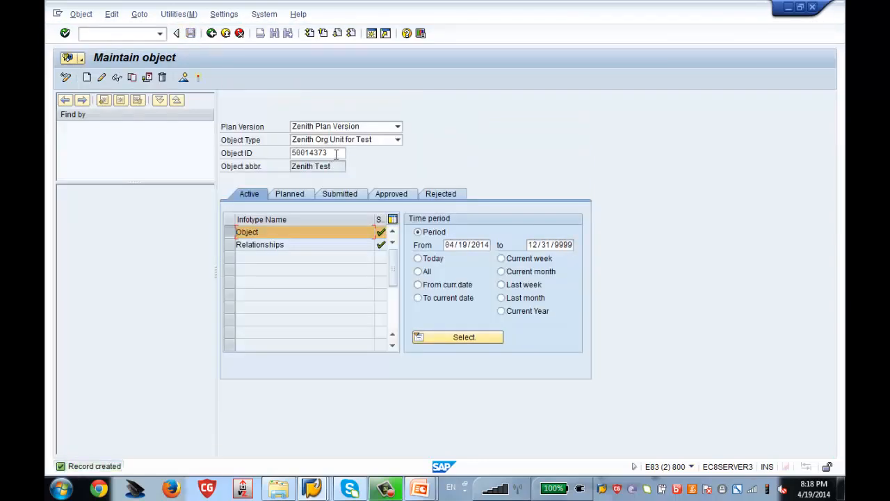
drag(341, 152, 291, 154)
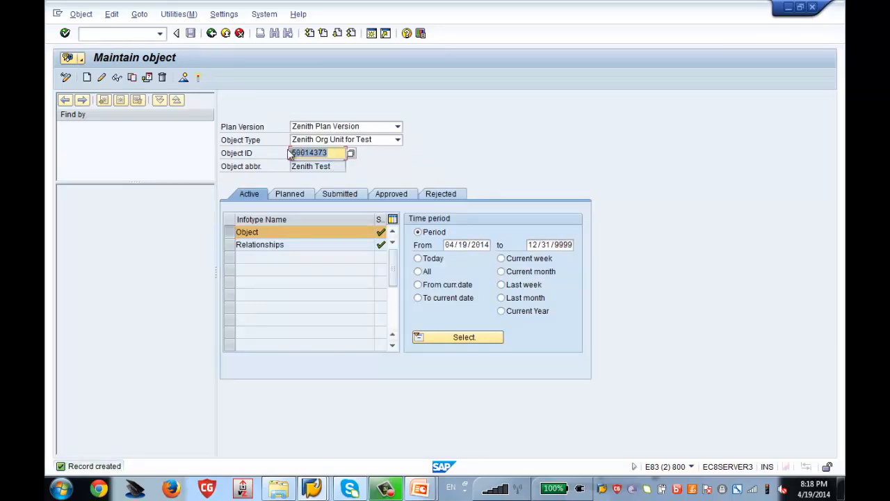
In the number assignment window, reopen Set Up Number Assignment for All Plan Versions from the IMG tree
mouse_move(319, 492)
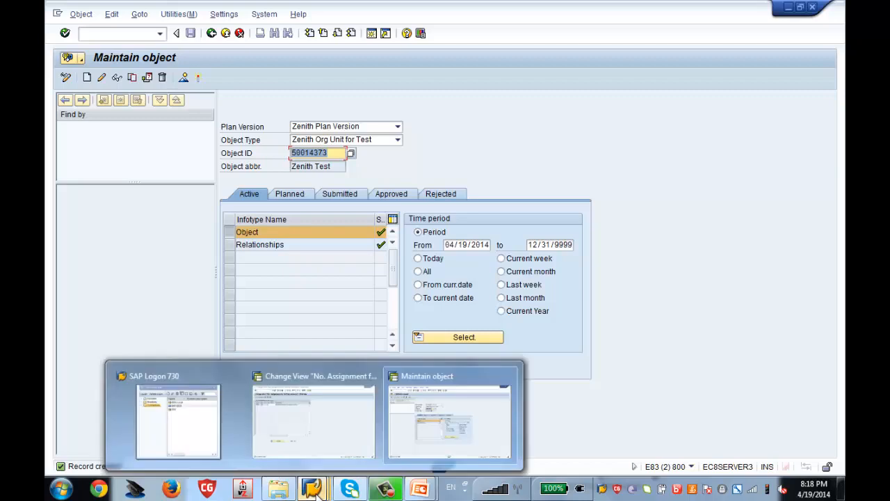
click(319, 437)
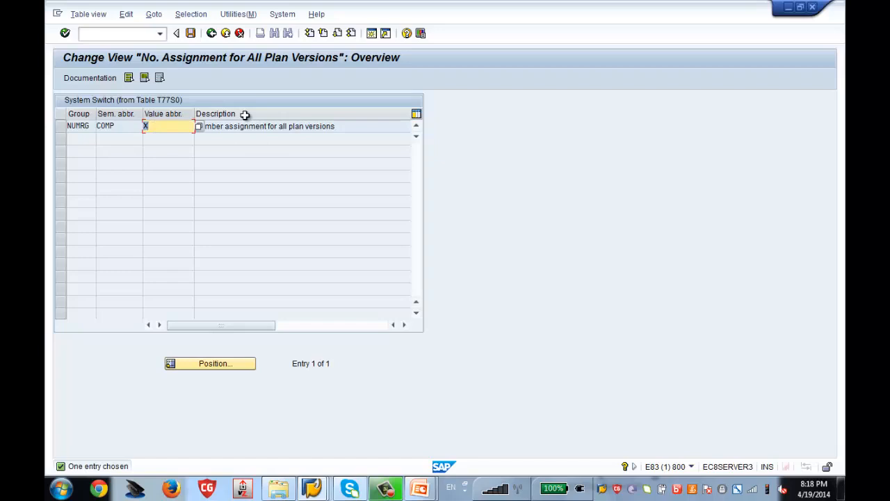
click(212, 33)
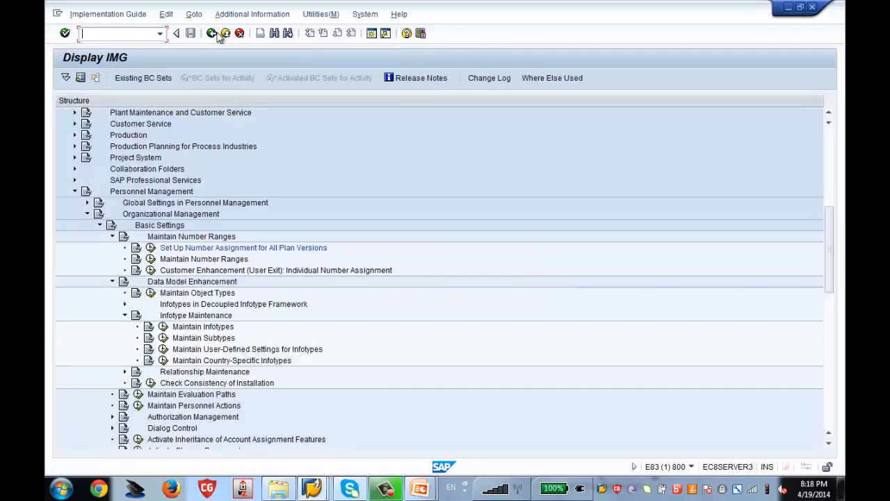
click(150, 249)
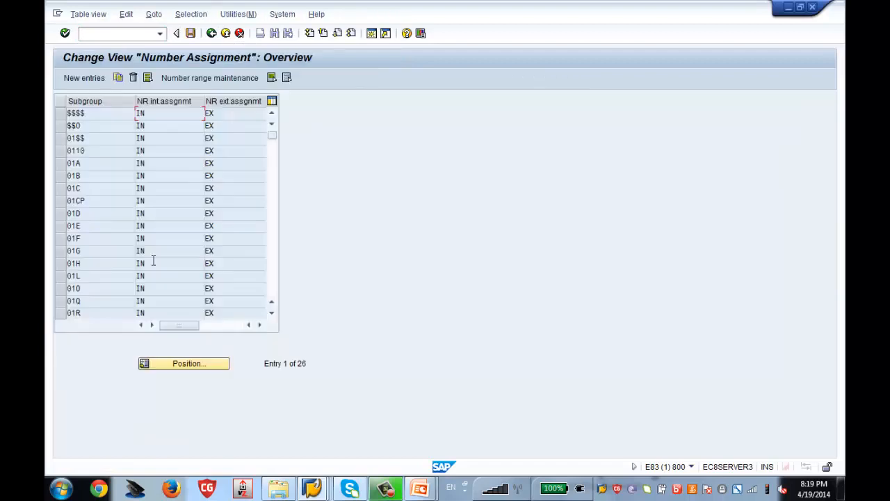
Display the $$$$ number range intervals, mark current number 50014381, then bring Maintain object forward
click(61, 116)
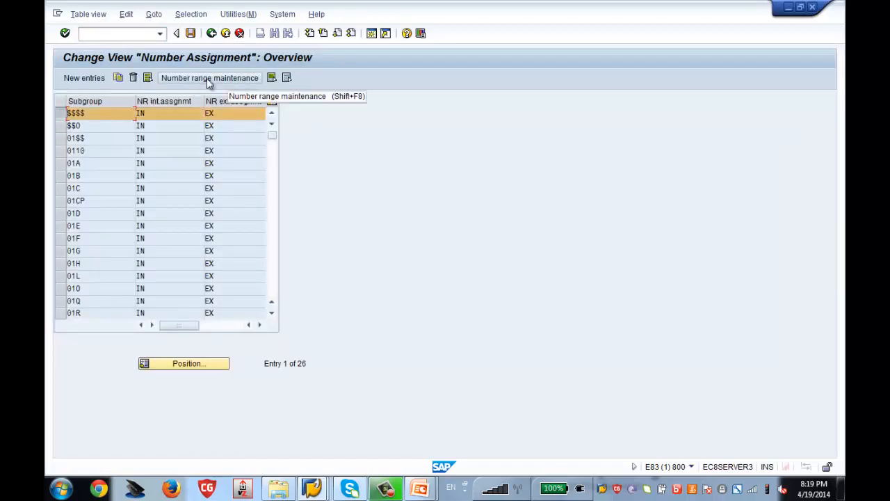
click(206, 80)
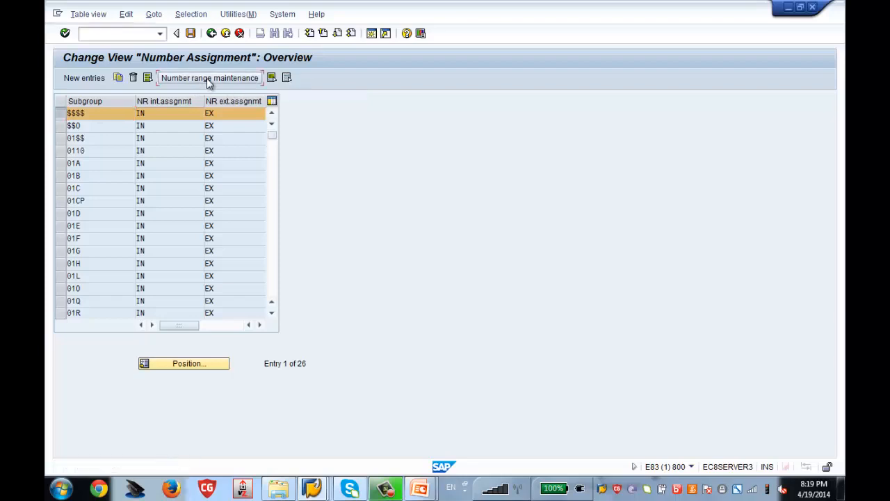
click(133, 133)
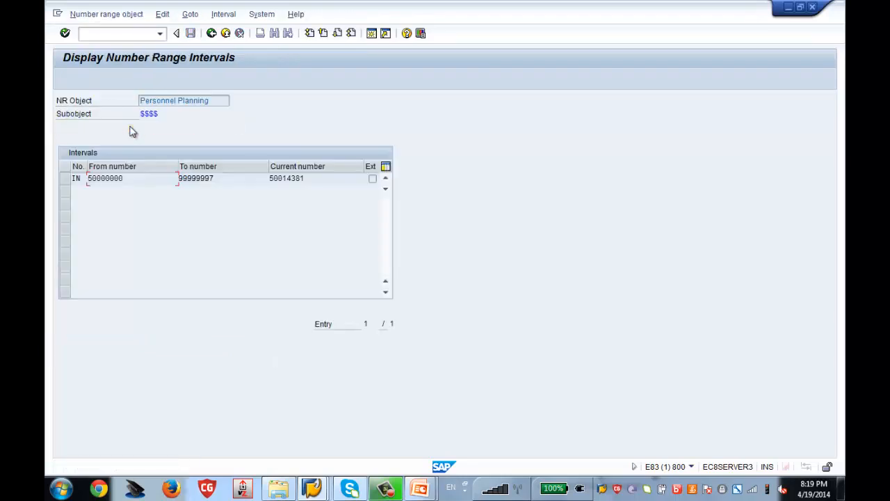
drag(306, 178, 186, 173)
click(313, 490)
click(409, 432)
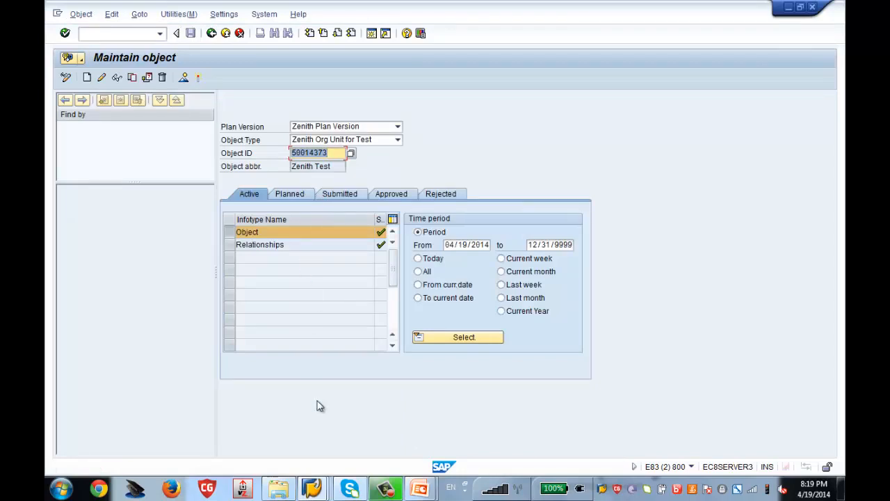
Alternate between the $$$$ intervals window and Maintain object to compare current number with object ID
mouse_move(317, 489)
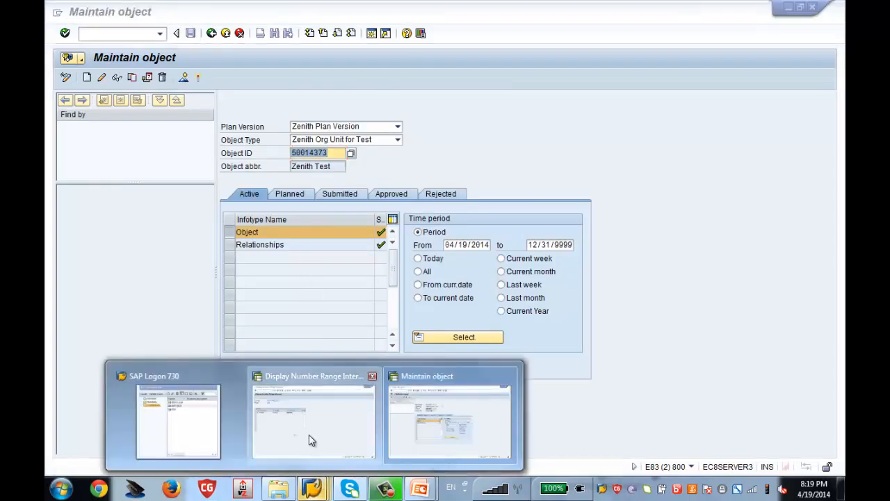
click(311, 440)
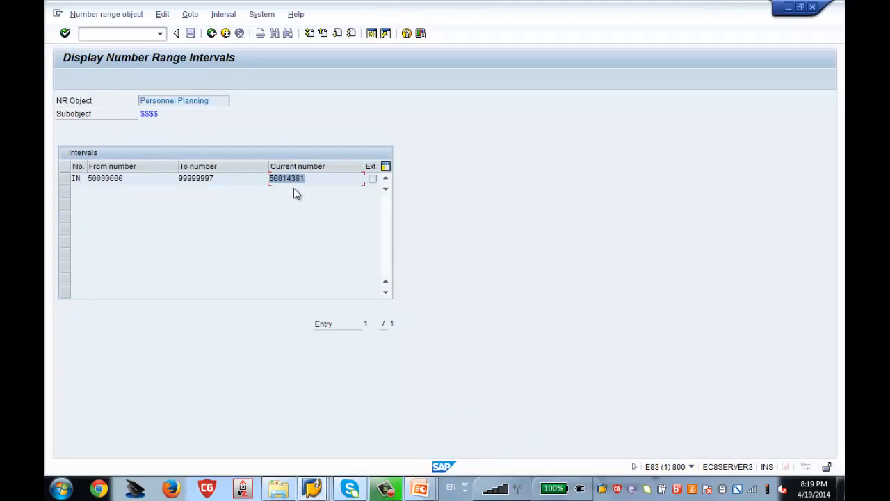
mouse_move(311, 489)
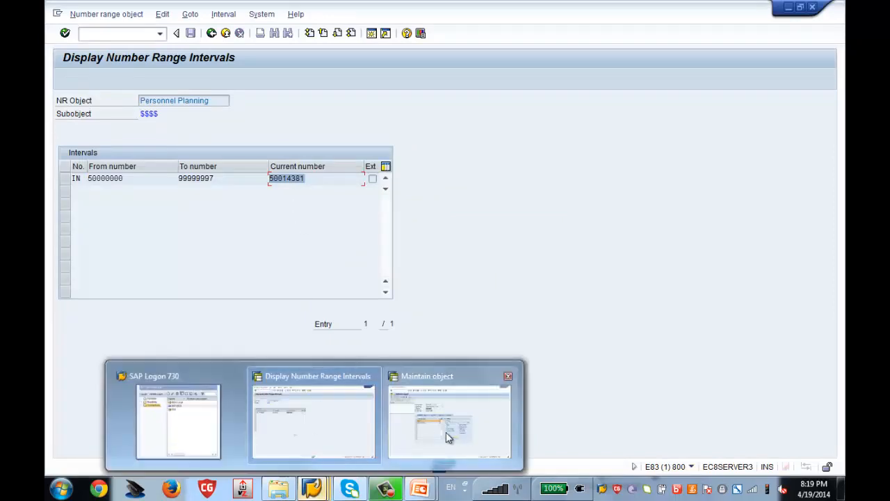
click(459, 439)
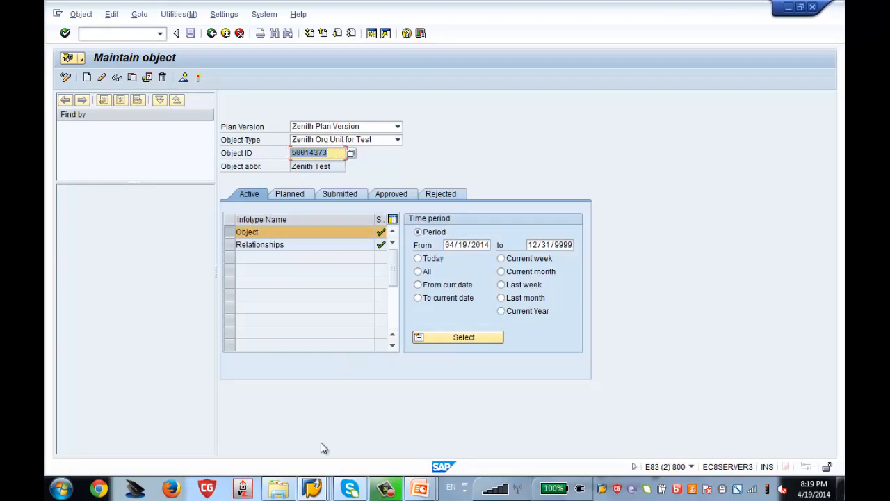
click(311, 489)
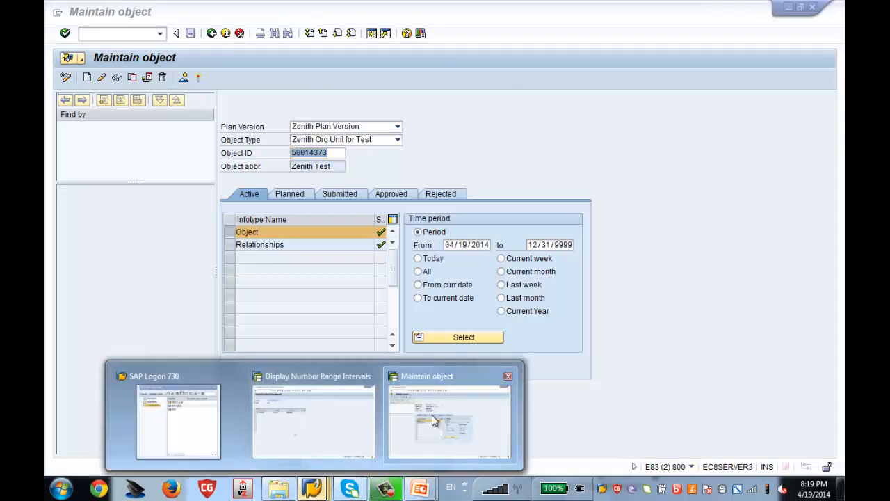
click(313, 416)
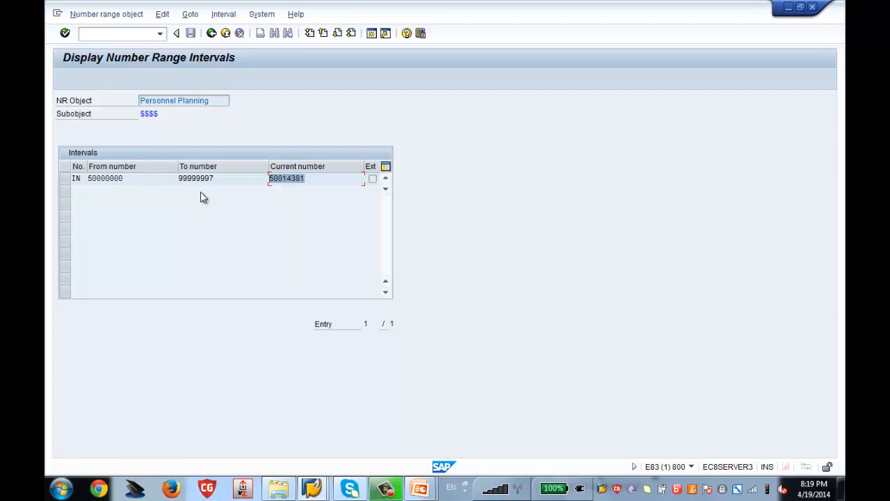
mouse_move(306, 489)
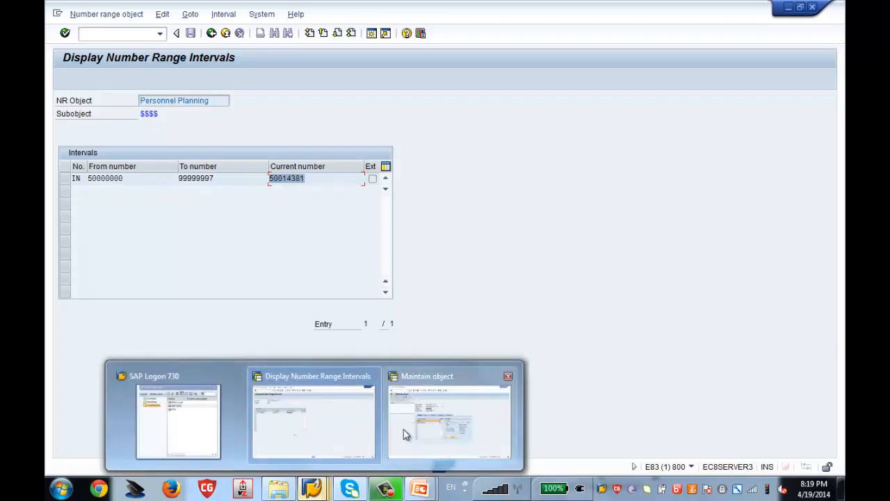
click(404, 430)
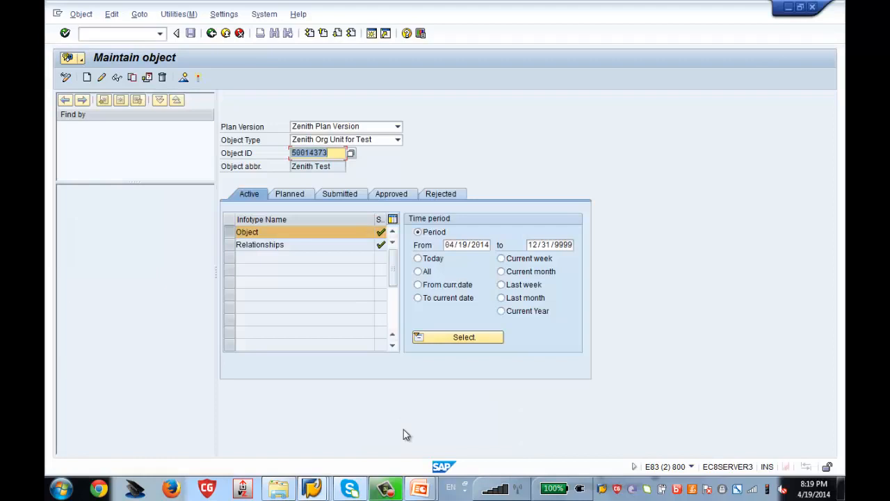
mouse_move(311, 489)
click(283, 418)
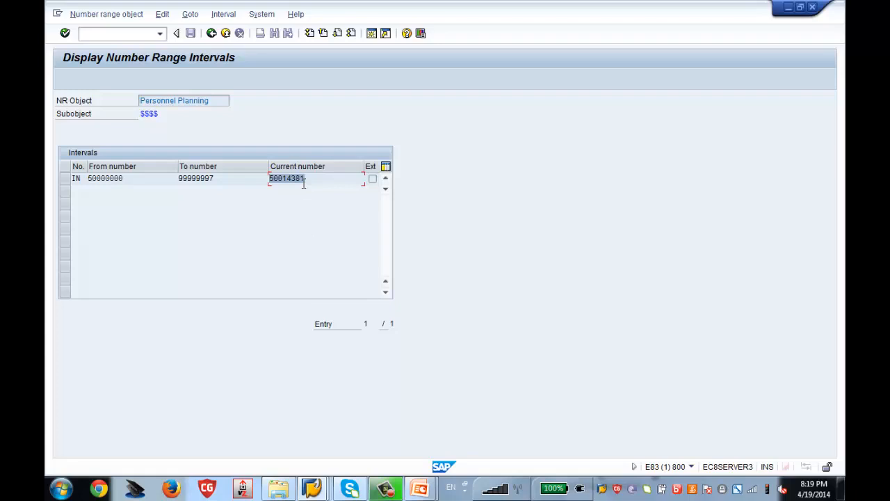
mouse_move(312, 489)
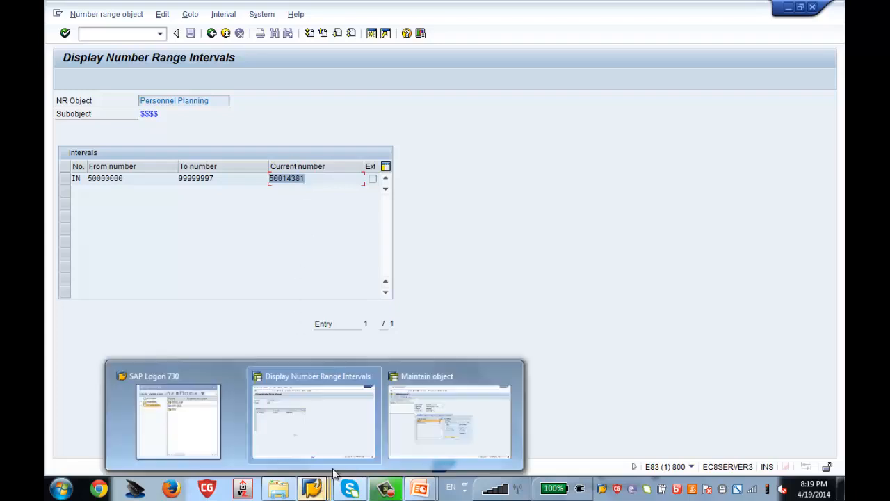
click(417, 447)
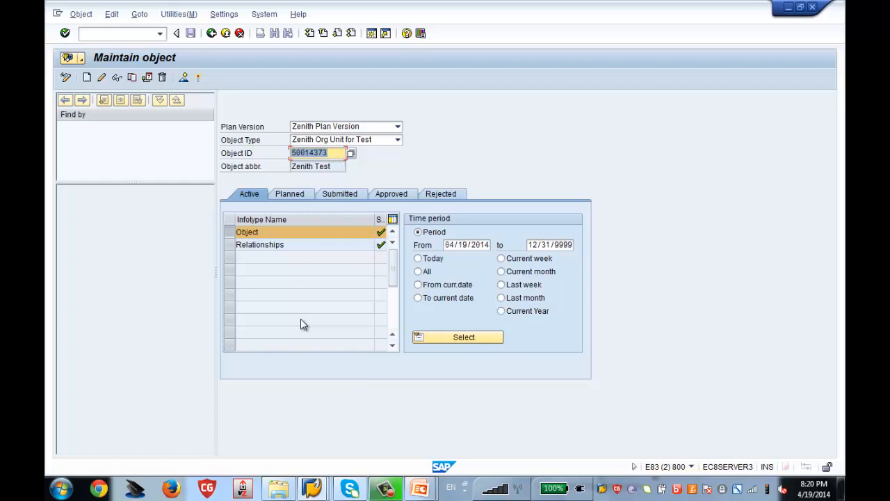
Return to the intervals window and leave the interval display for the $$$$ number ranges screen
click(312, 489)
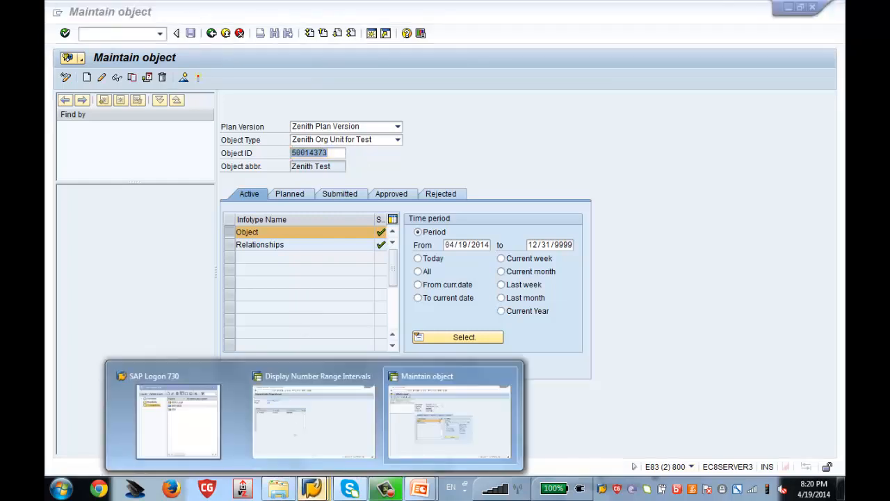
click(298, 423)
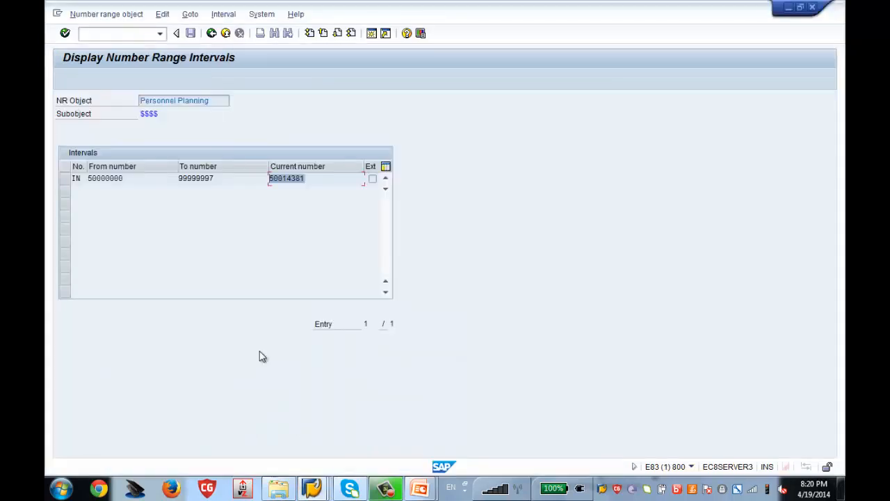
click(211, 33)
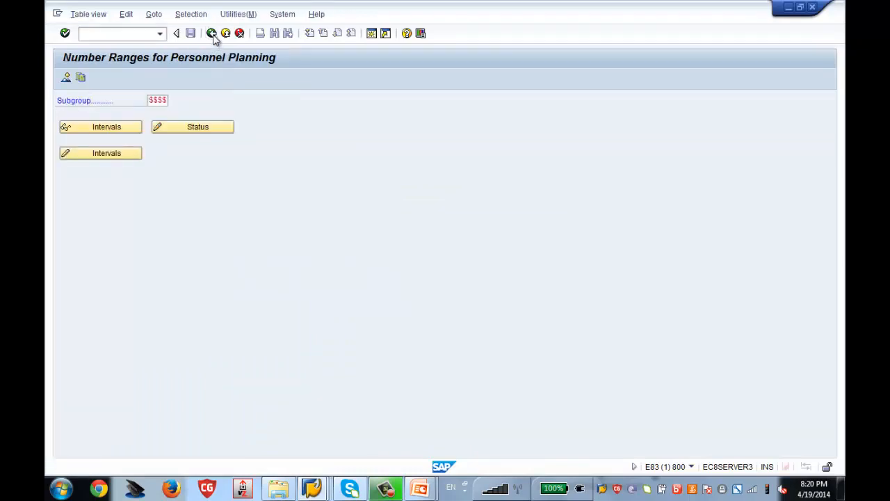
click(212, 33)
Clear the NUMRG COMP value abbr. X in number assignment setup and save it under a customizing request
click(212, 34)
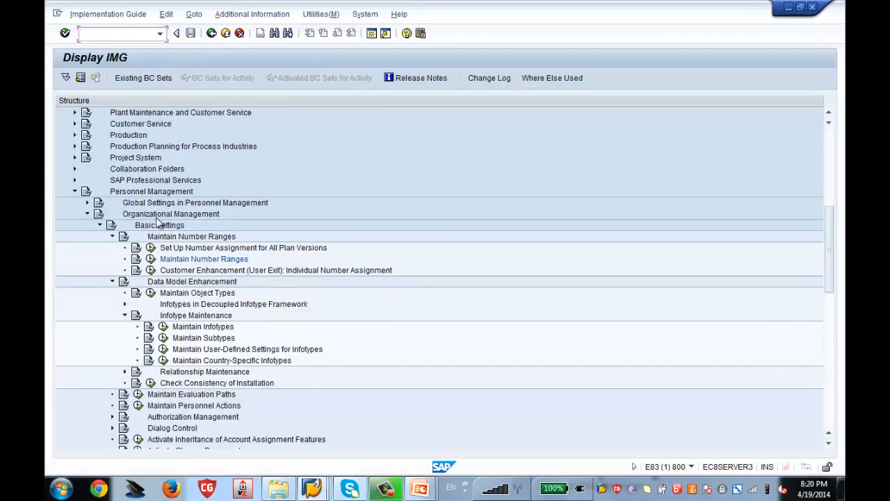
click(151, 248)
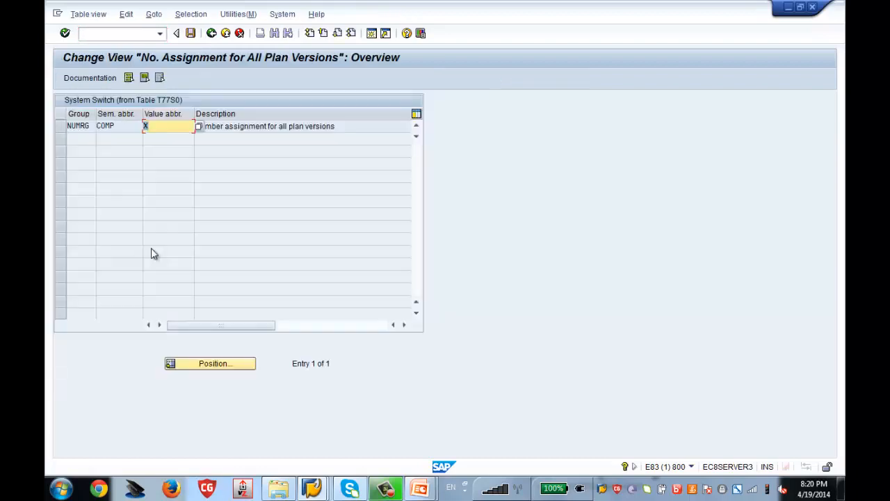
click(154, 125)
key(BackSpace)
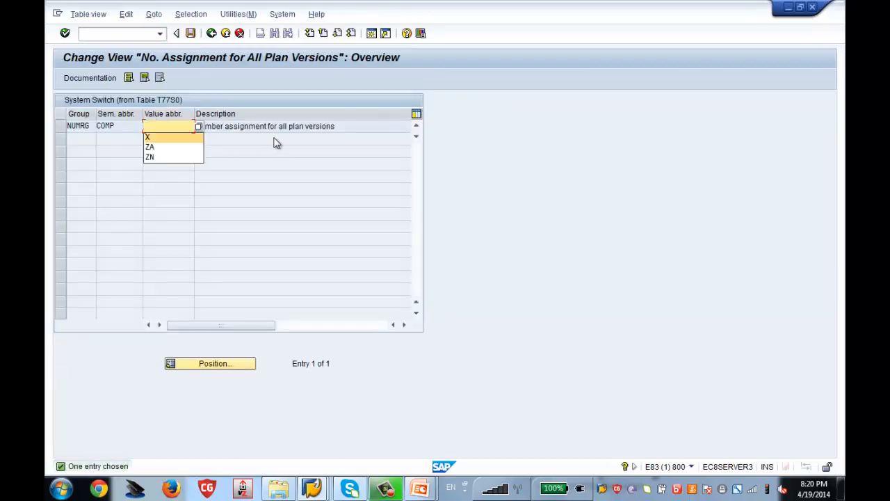
click(275, 143)
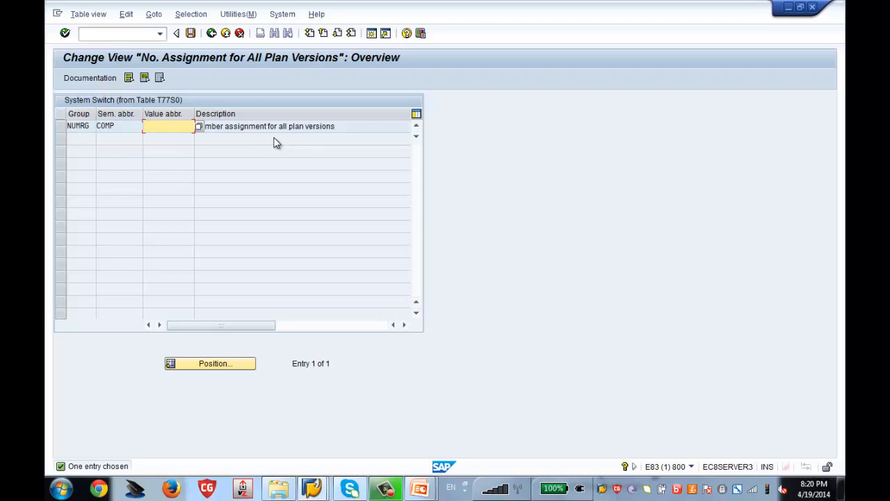
key(ctrl+s)
key(Return)
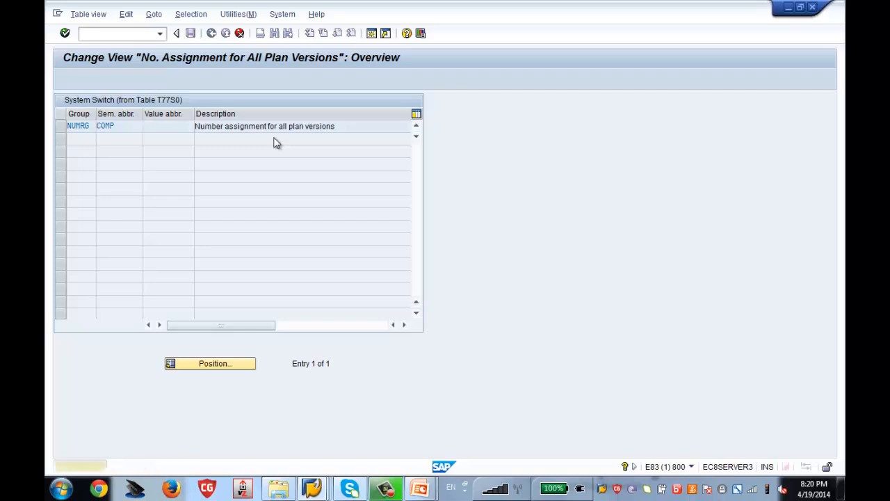
key(Return)
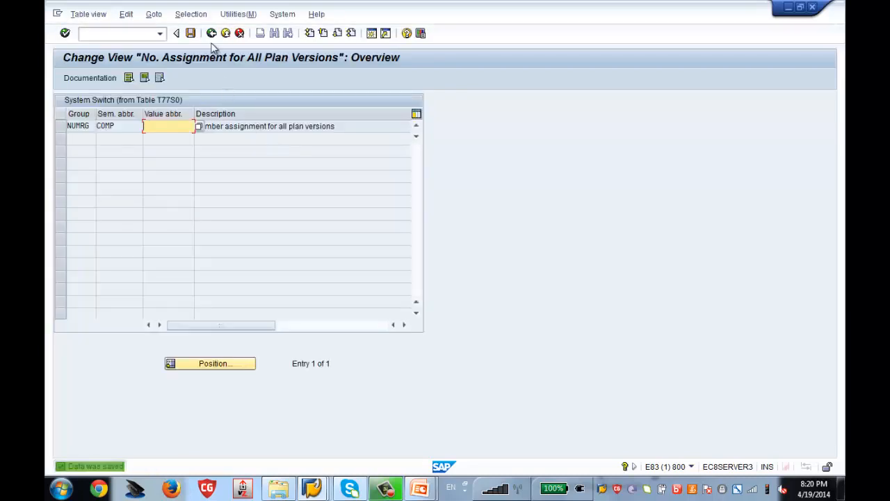
click(211, 33)
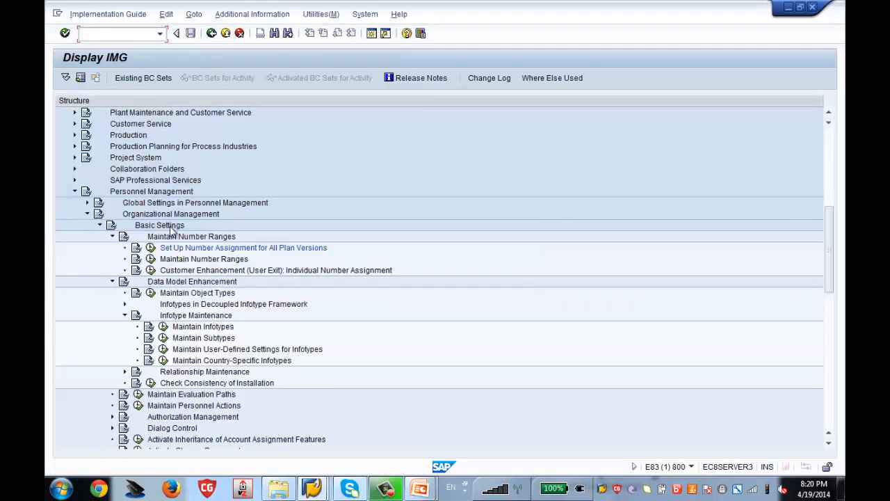
Add subgroup ZA95 with default IN and EX assignments and save it under the customizing request
click(151, 262)
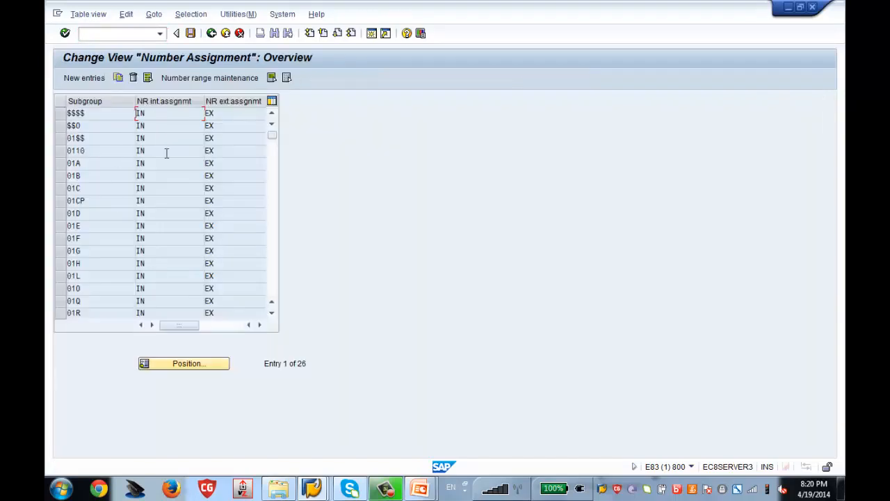
click(84, 78)
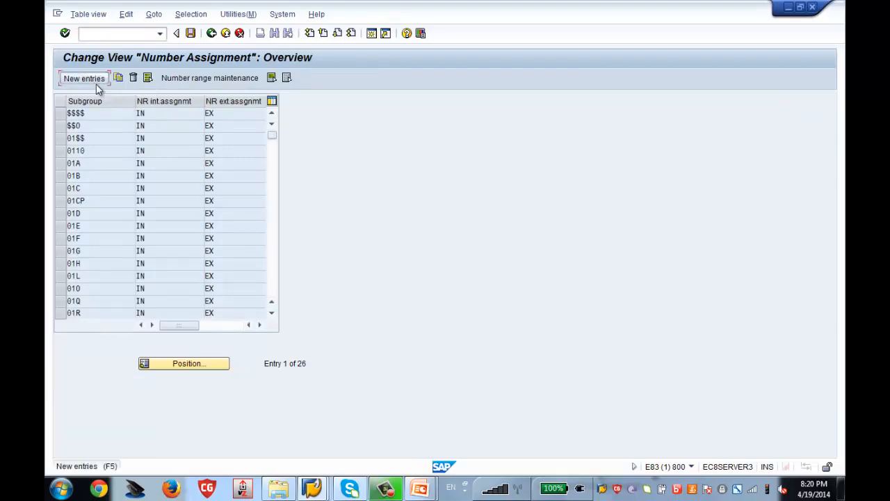
text(ZA)
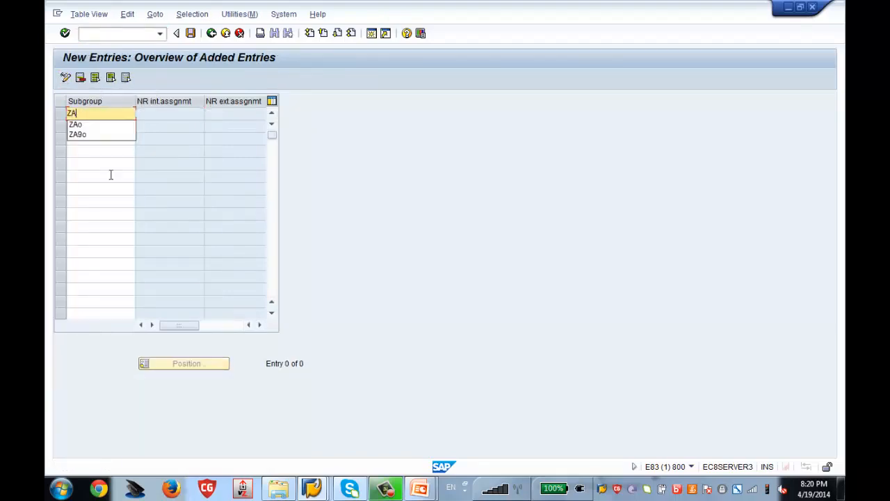
text(95)
drag(87, 113, 77, 112)
click(123, 139)
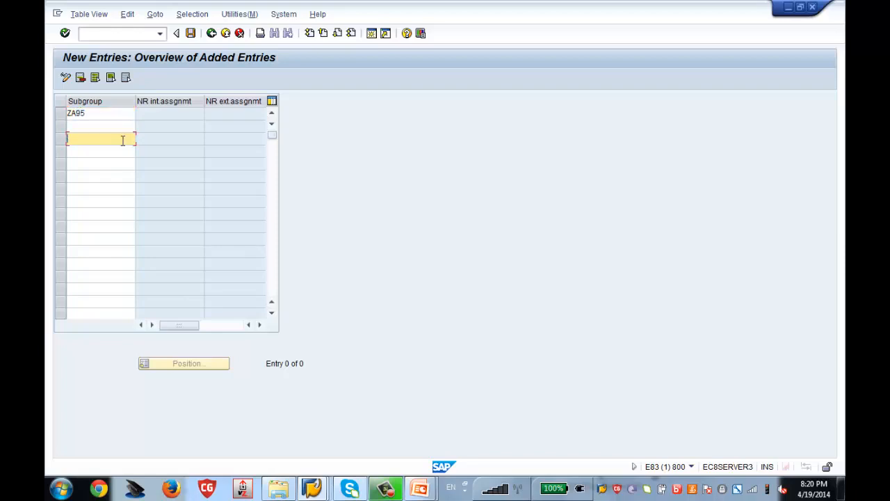
key(Return)
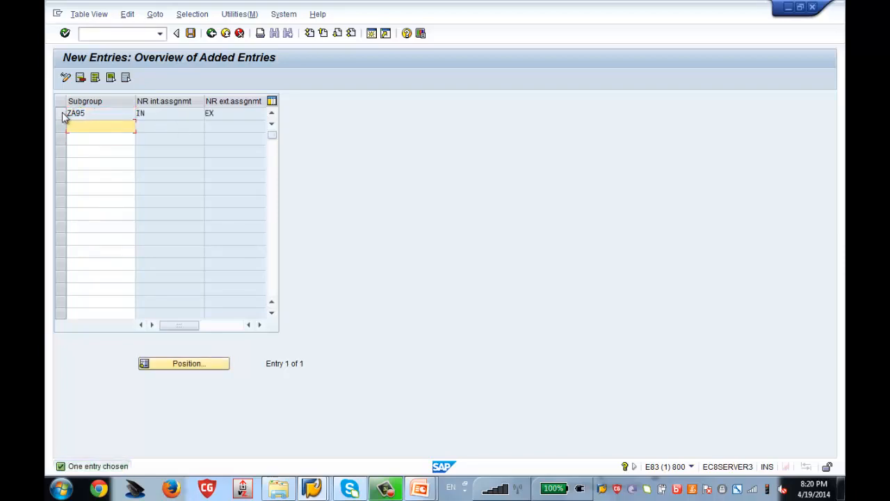
key(ctrl+s)
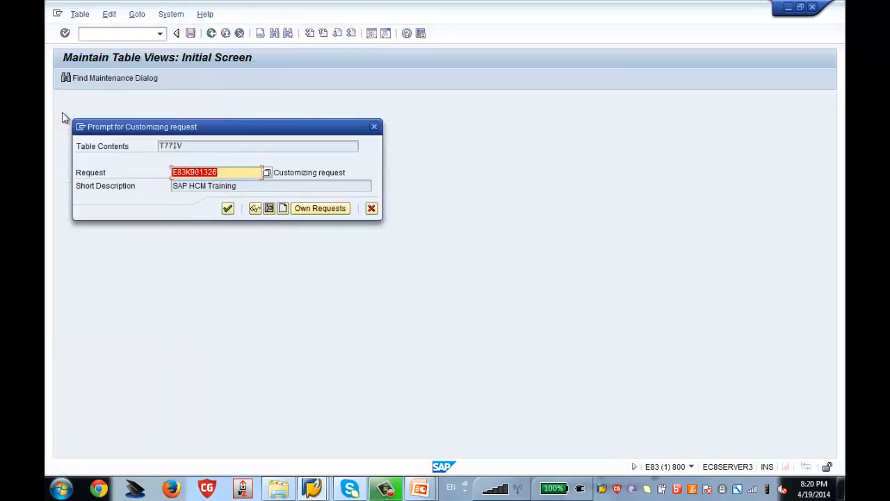
key(Return)
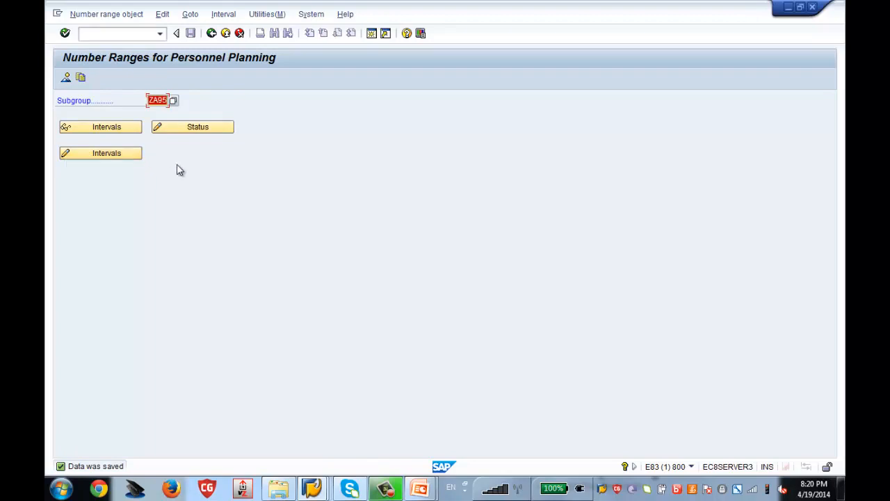
Insert interval IN 00008000–00008888 for ZA95, save it, and dismiss the transport notice
click(94, 154)
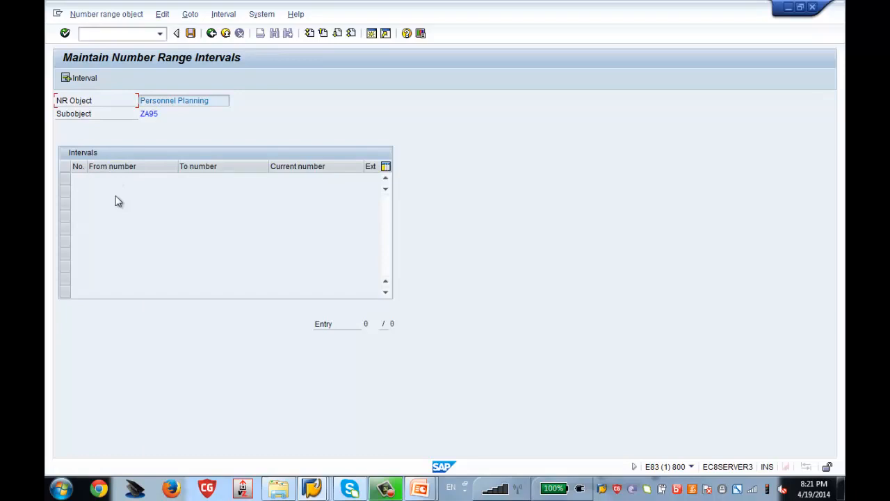
click(77, 80)
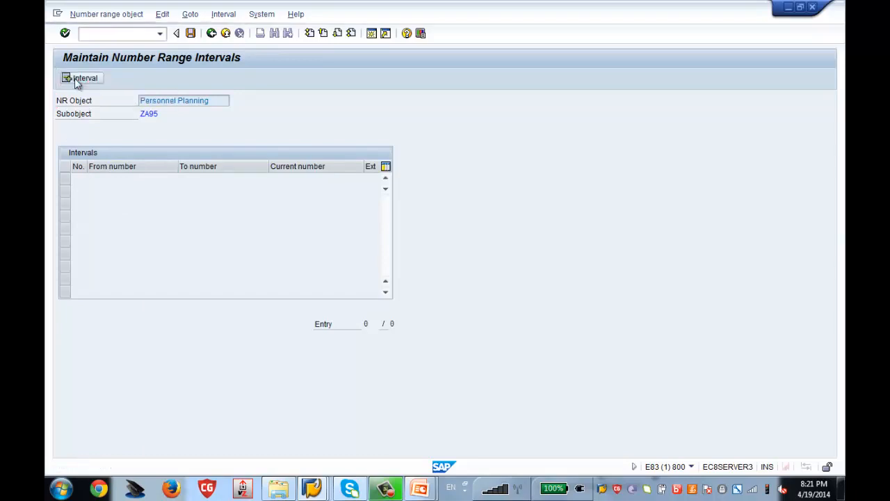
drag(139, 132, 305, 123)
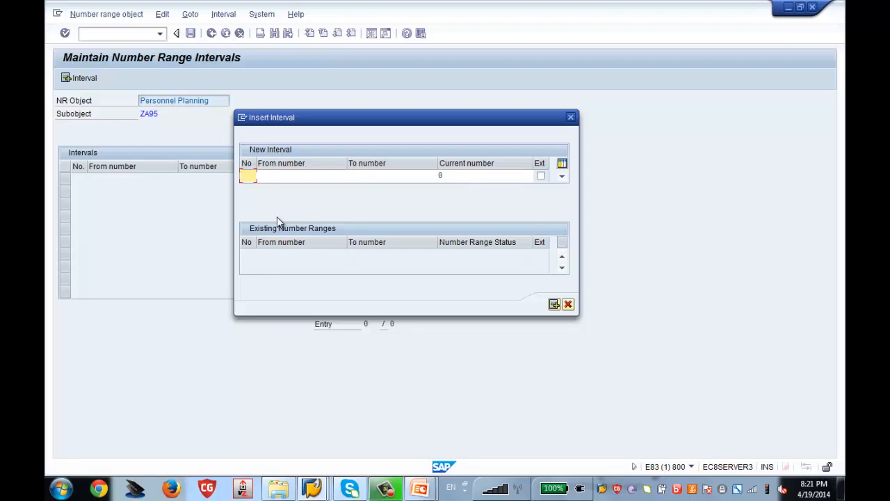
text(IN)
key(Tab)
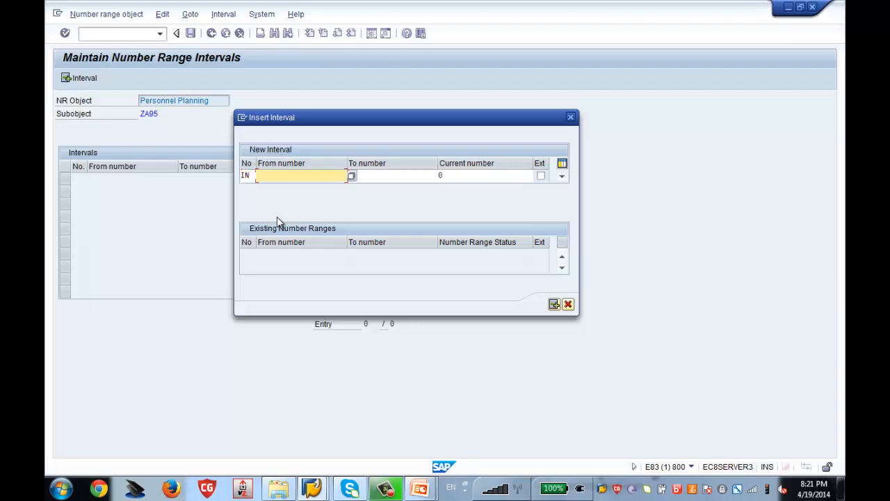
text(0000)
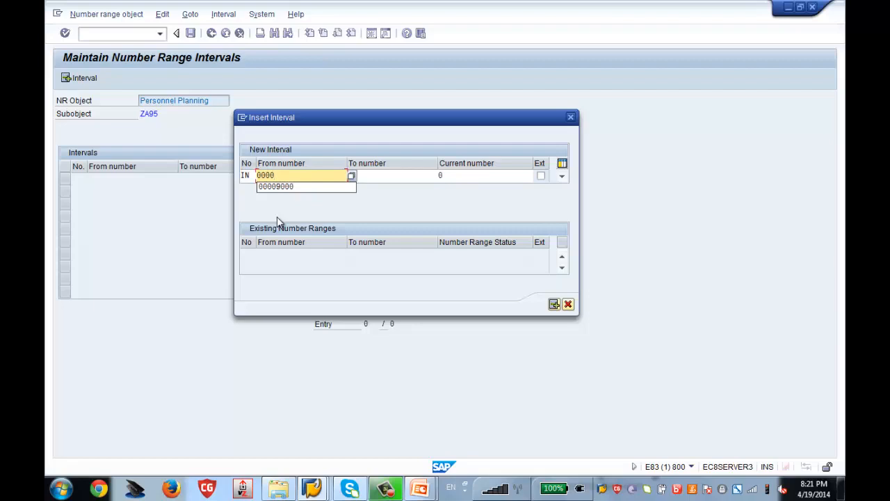
text(8000)
key(Tab)
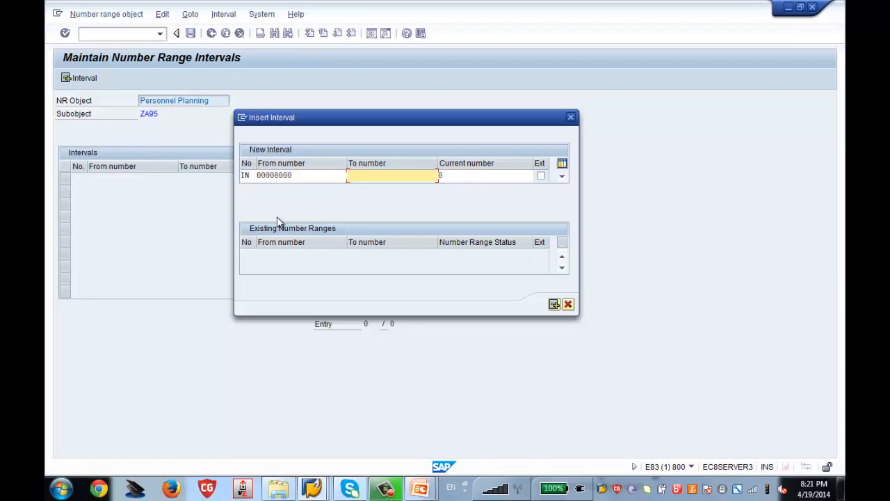
text(00008888)
key(Return)
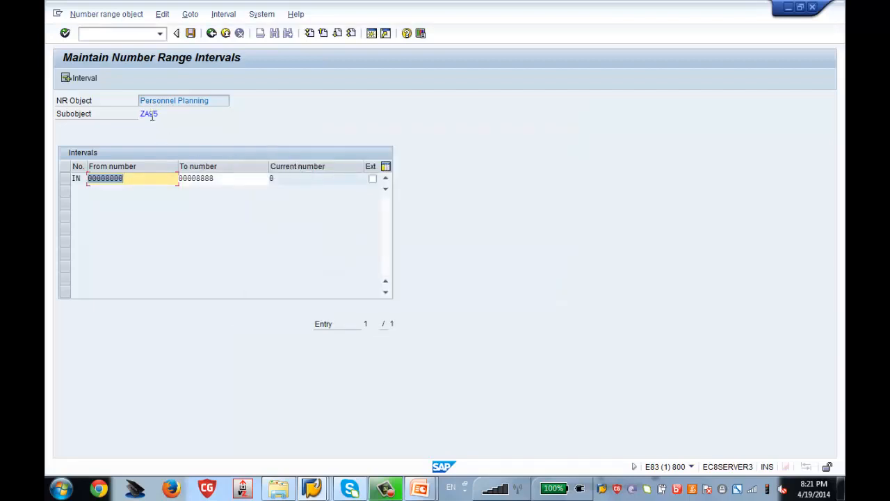
mouse_move(150, 115)
mouse_down()
mouse_move(139, 114)
mouse_move(151, 115)
mouse_up()
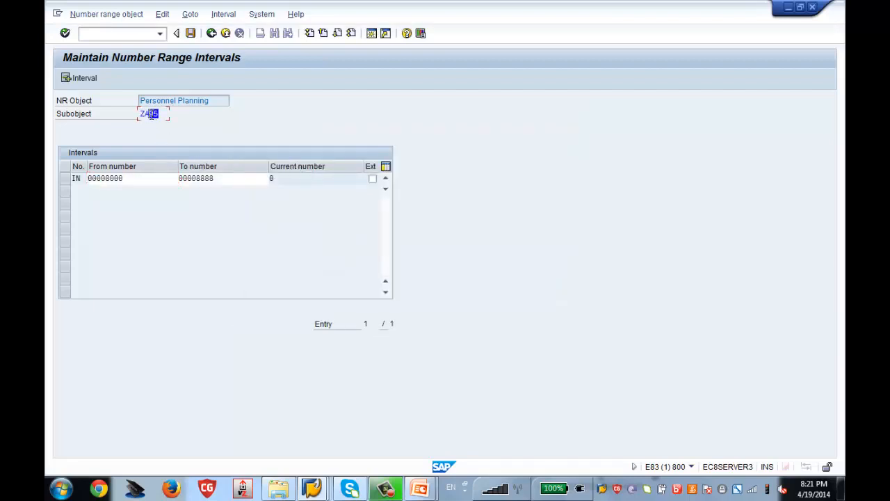
click(190, 34)
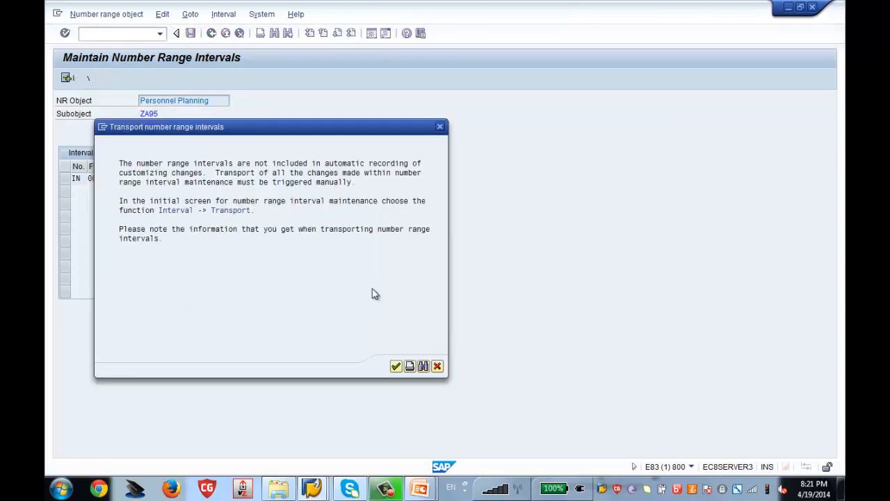
key(Return)
Back out to the implementation guide tree and return to the Maintain object window
click(212, 33)
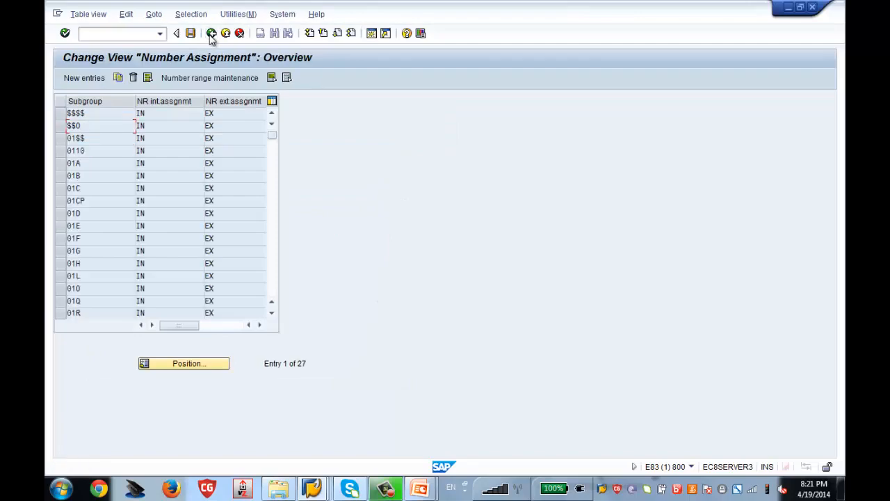
click(212, 33)
mouse_move(321, 490)
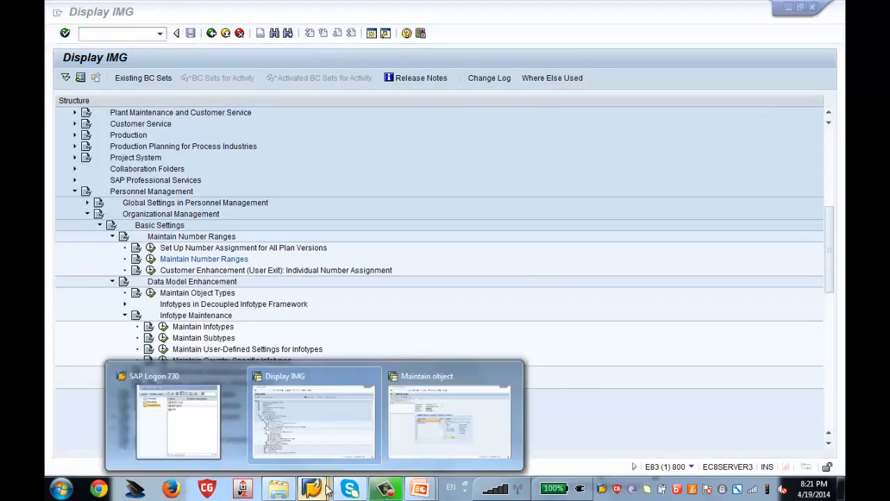
click(416, 437)
Clear the object ID field and start creating a new Zenith Org Unit for Test object
text(50014366)
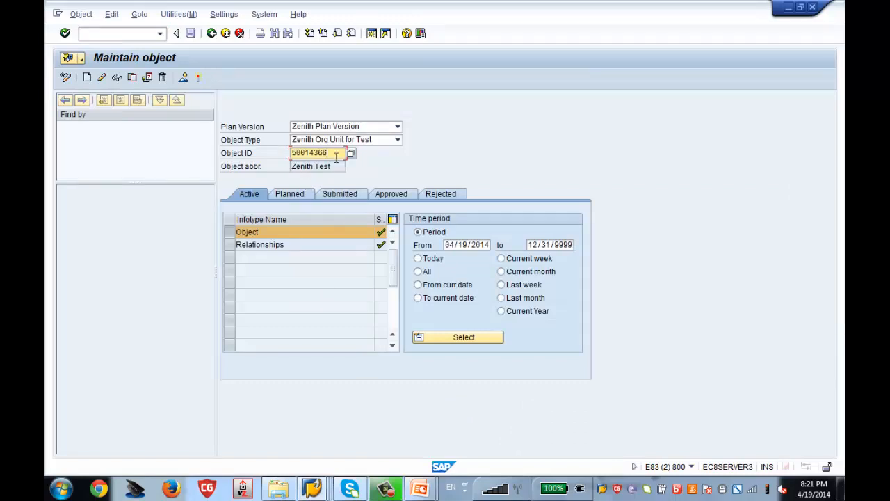
drag(334, 153, 175, 137)
key(Delete)
key(Return)
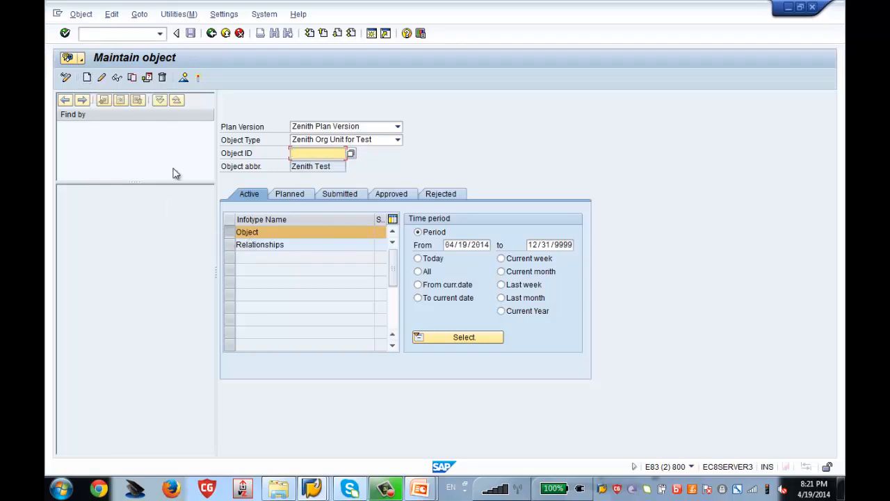
click(87, 77)
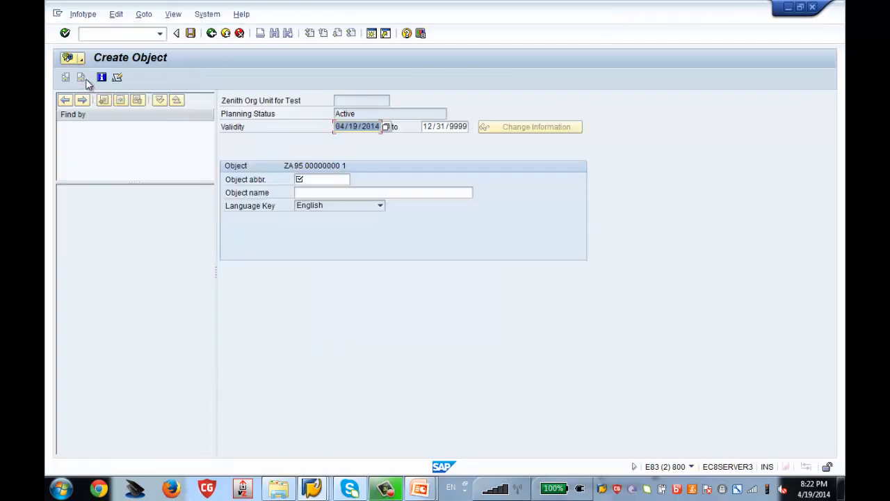
Give the new object the abbreviation 'Test123' and save it
click(323, 181)
text(Test)
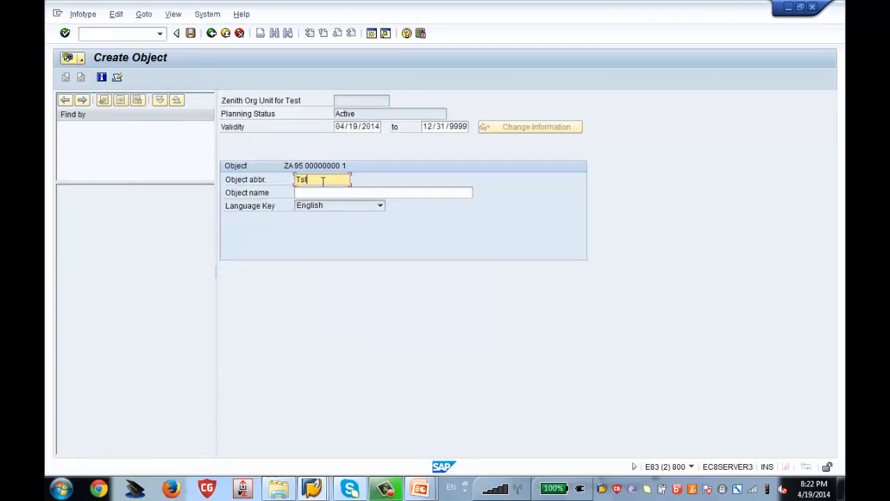
text(123)
key(Return)
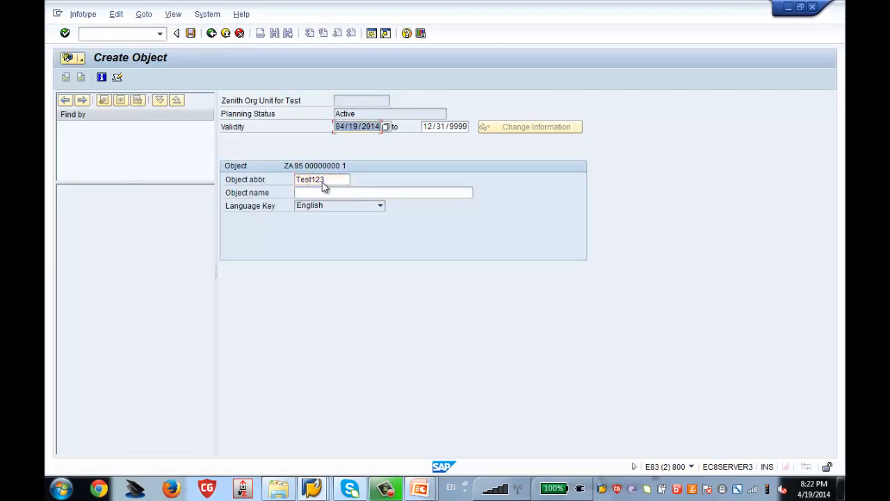
key(ctrl+s)
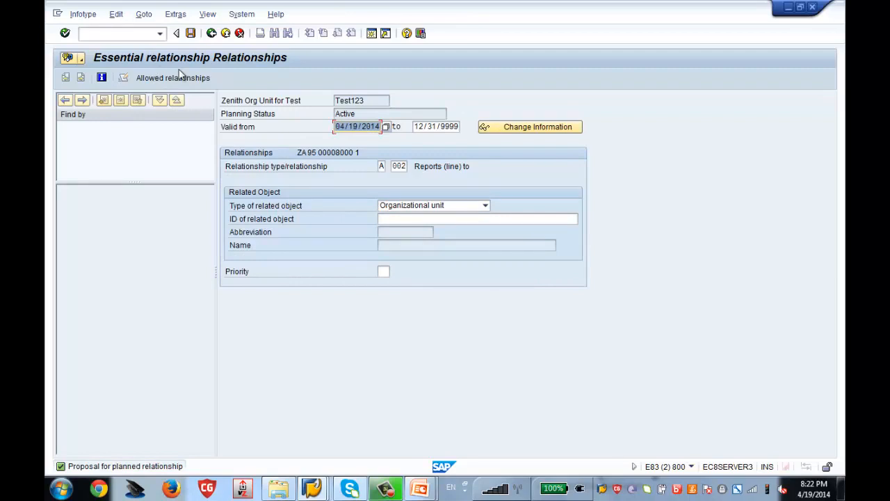
Make Test123 report to Zenith HR (50014362), save, and check its object ID 00008000
click(440, 218)
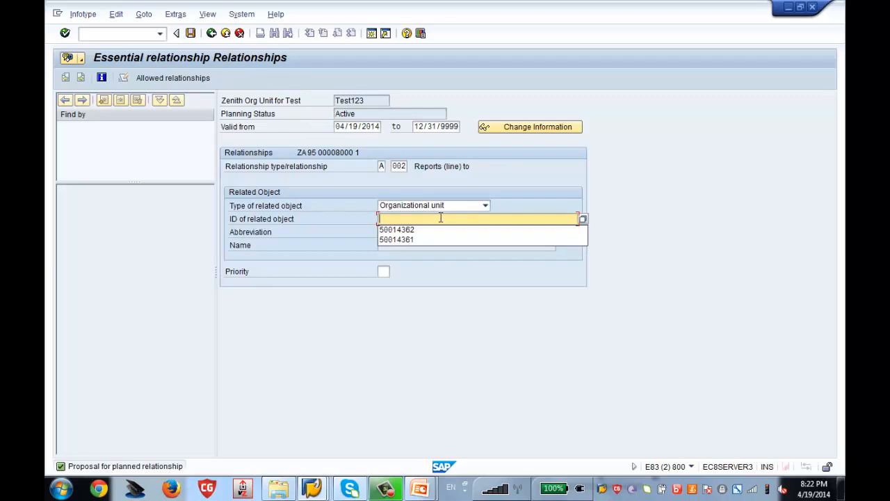
key(Down)
key(Return)
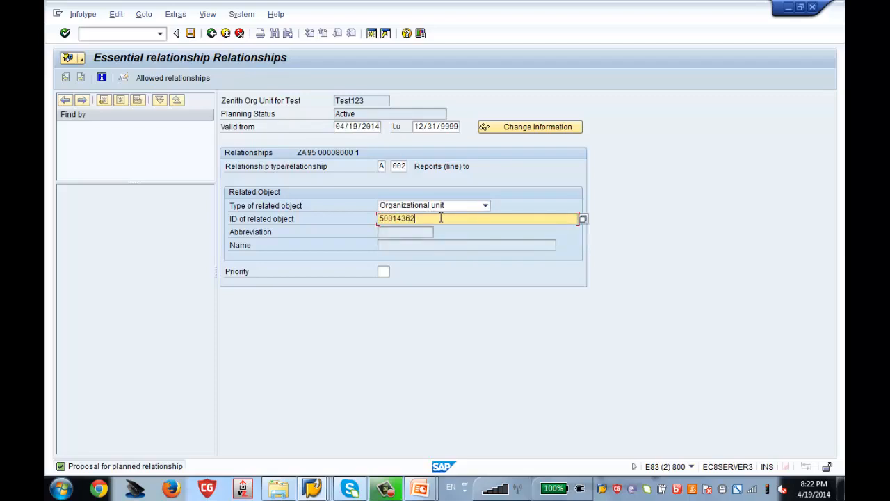
key(Return)
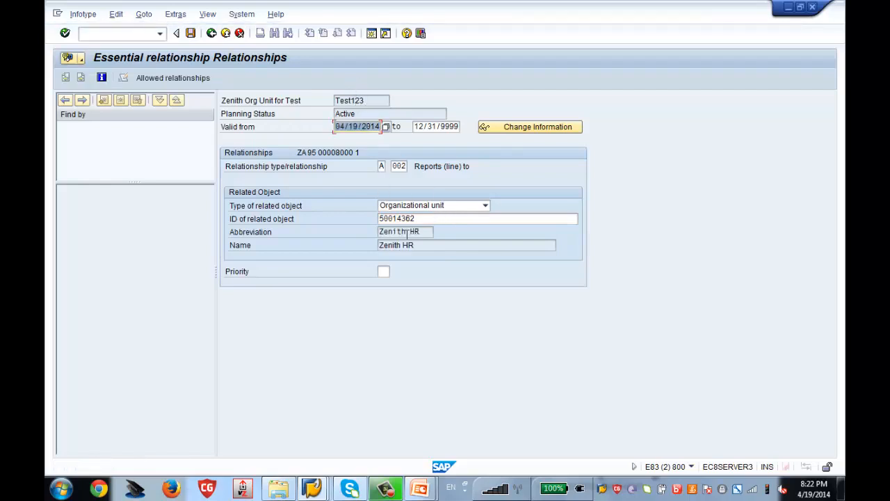
click(191, 35)
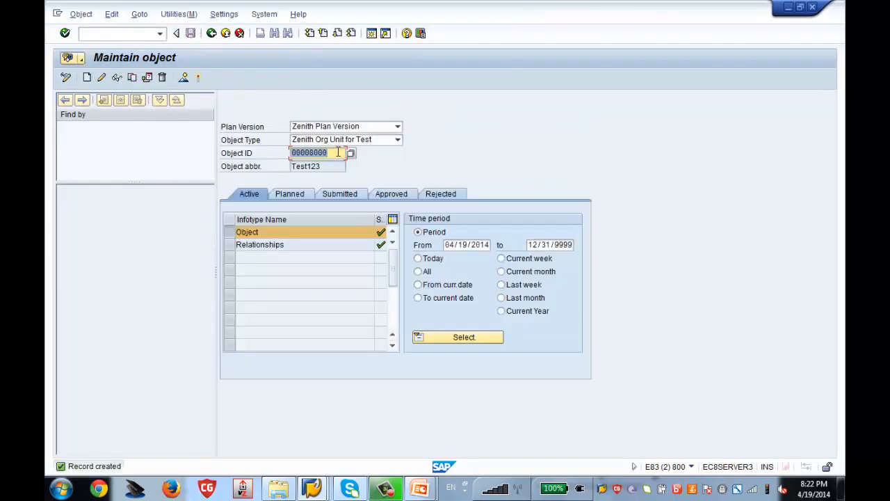
click(323, 152)
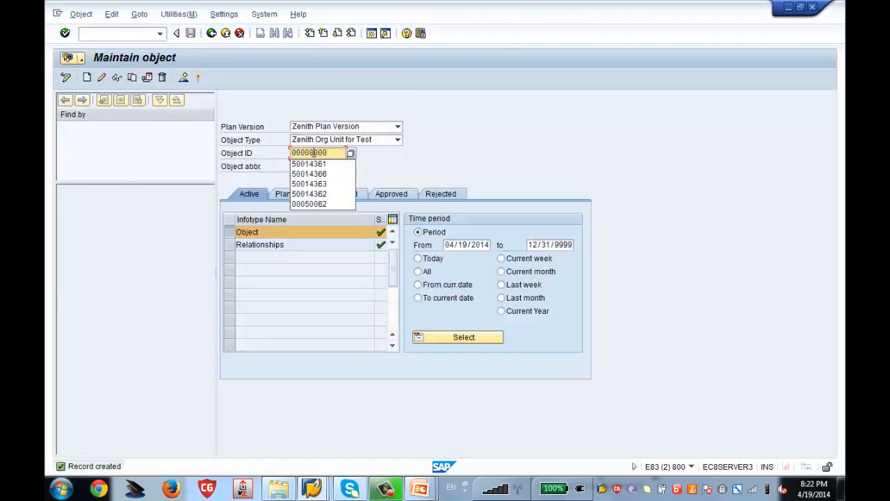
drag(313, 153, 330, 153)
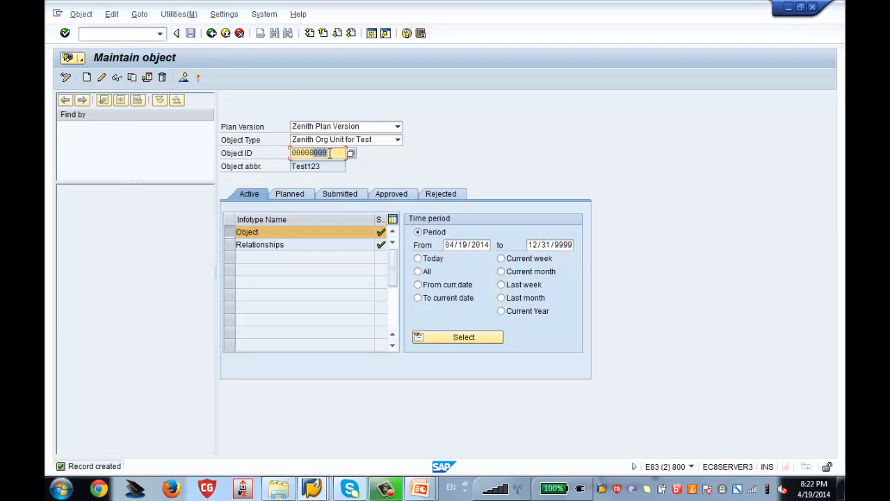